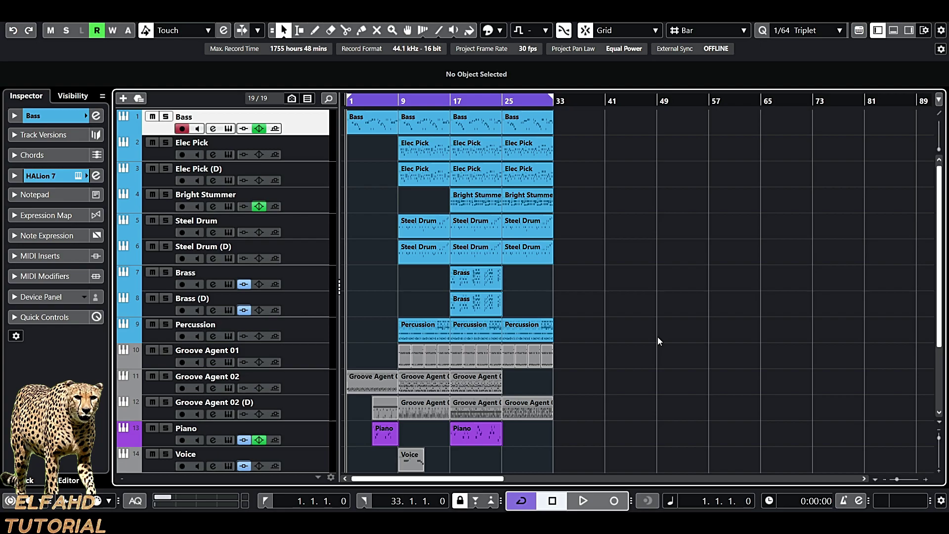
Add an Arranger track to the project and move it above the Bass track.
{"action": "left_click", "coordinate": [123, 98]}
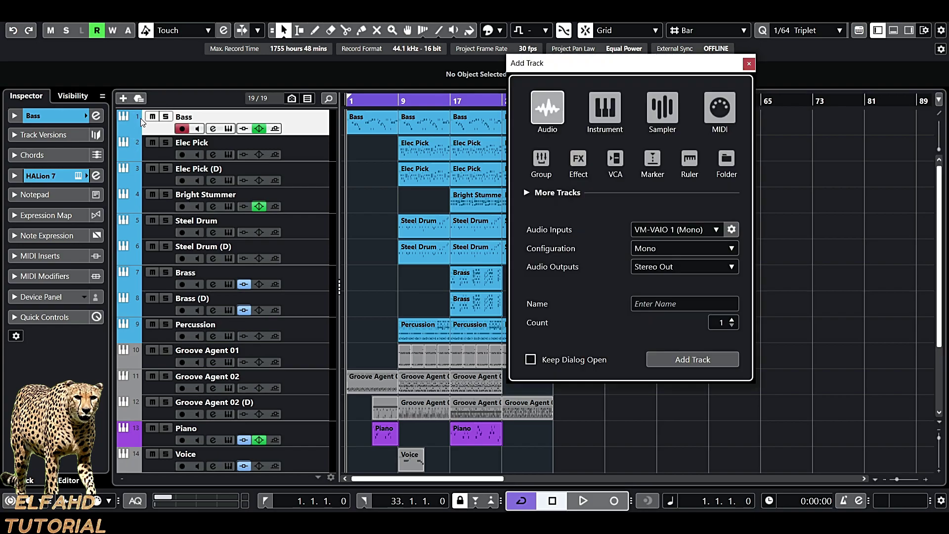
{"action": "left_click", "coordinate": [528, 192]}
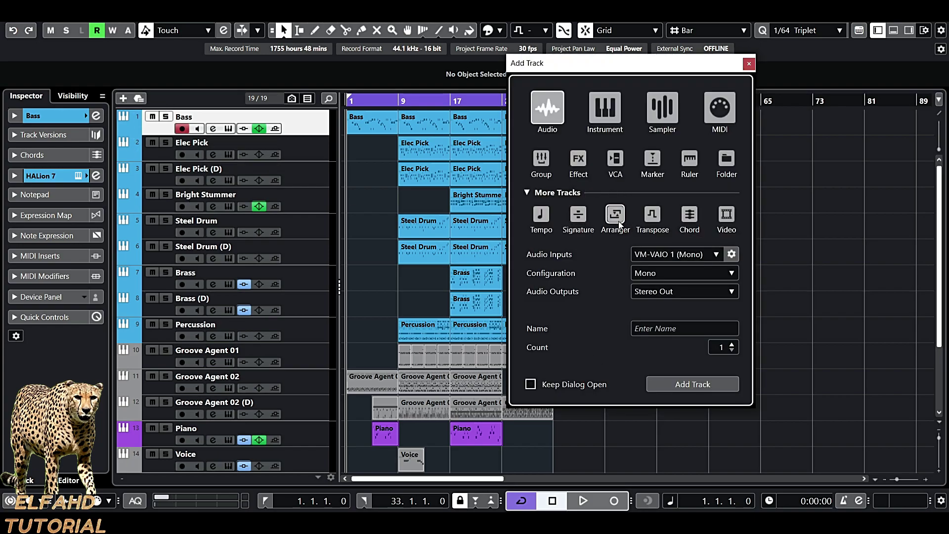
{"action": "left_click", "coordinate": [748, 64]}
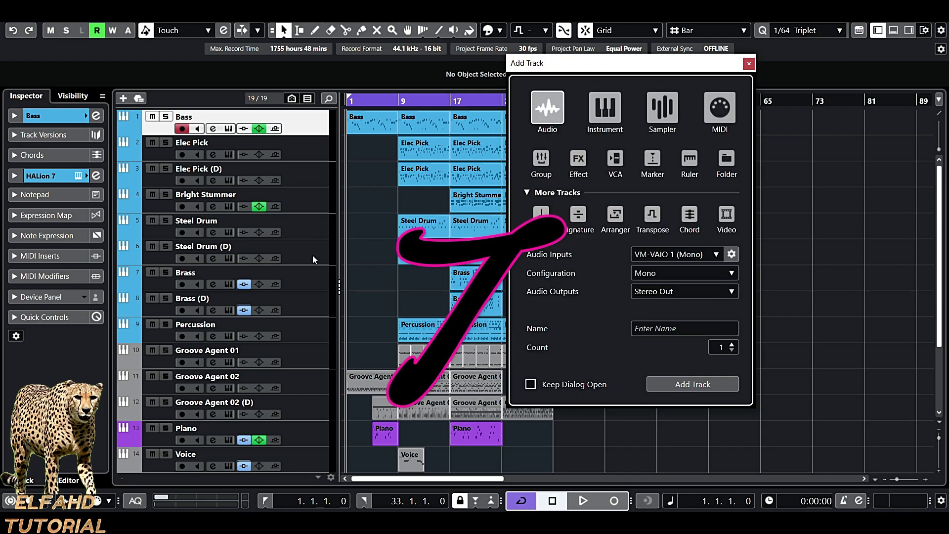
{"action": "left_click", "coordinate": [614, 218]}
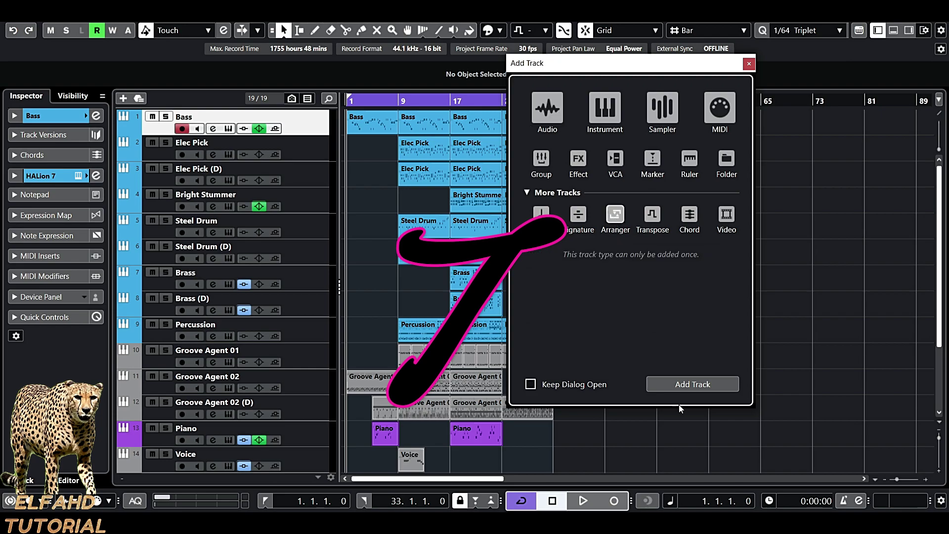
{"action": "left_click", "coordinate": [678, 385]}
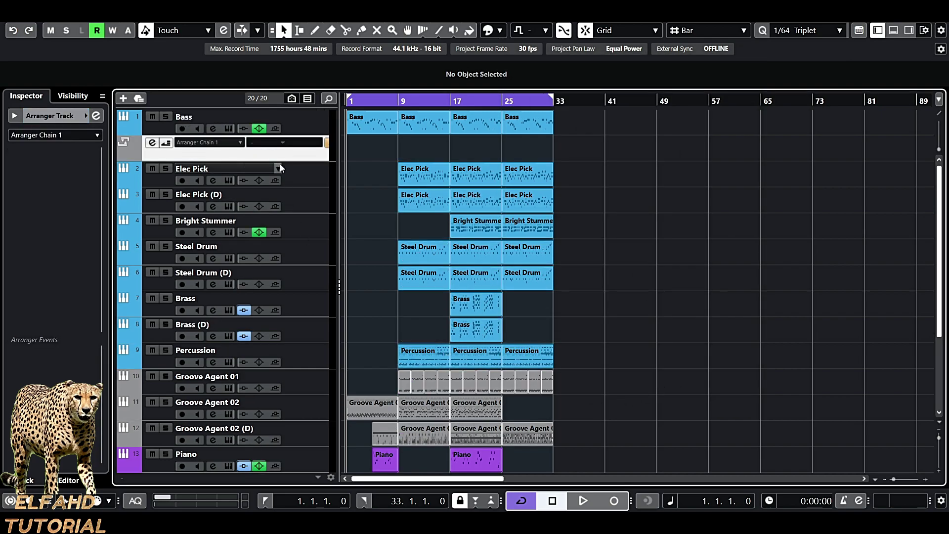
{"action": "left_click_drag", "start_coordinate": [280, 157], "coordinate": [284, 118]}
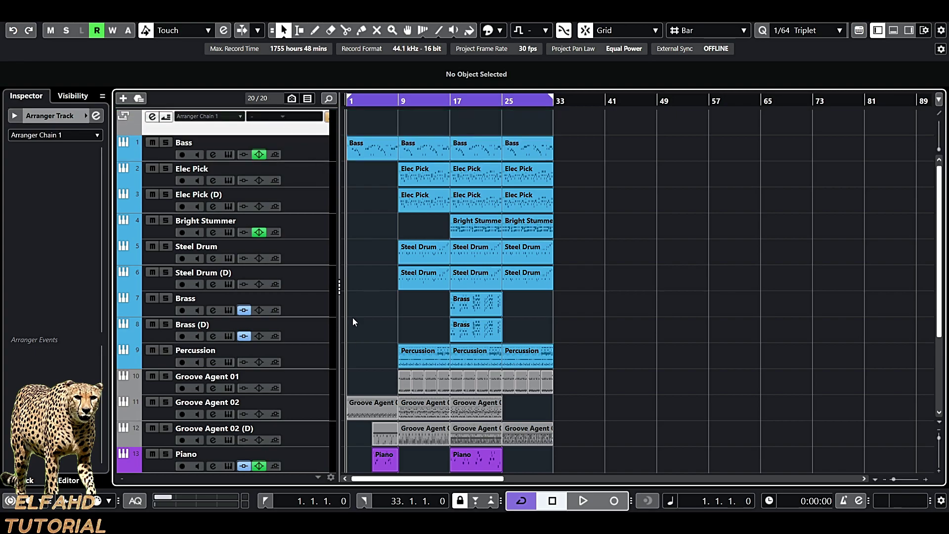
Play the song through from bar 1 and examine where each section's parts begin and end across all tracks.
{"action": "key", "text": "h"}
{"action": "key", "text": "h"}
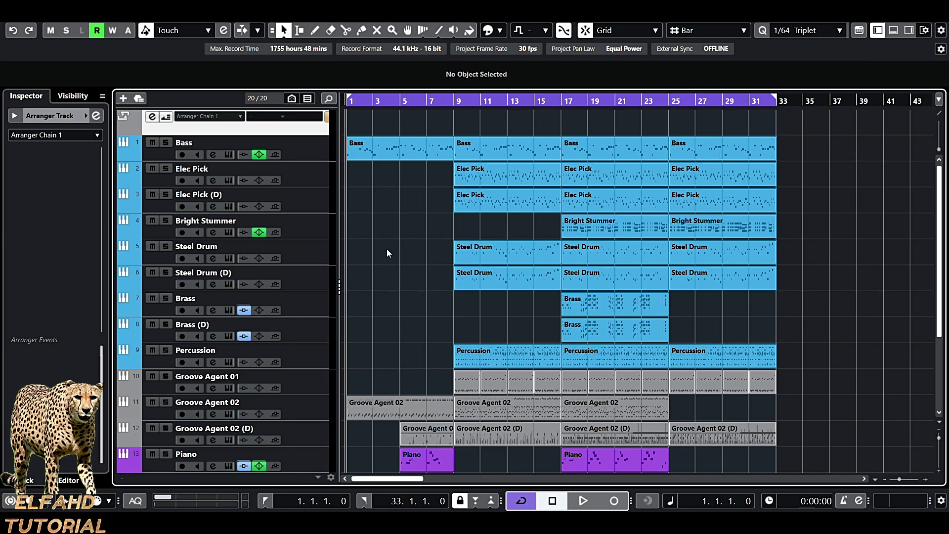
{"action": "scroll", "coordinate": [387, 249], "scroll_direction": "down", "scroll_amount": 3}
{"action": "scroll", "coordinate": [387, 249], "scroll_direction": "up", "scroll_amount": 3}
{"action": "scroll", "coordinate": [386, 249], "scroll_direction": "down", "scroll_amount": 3}
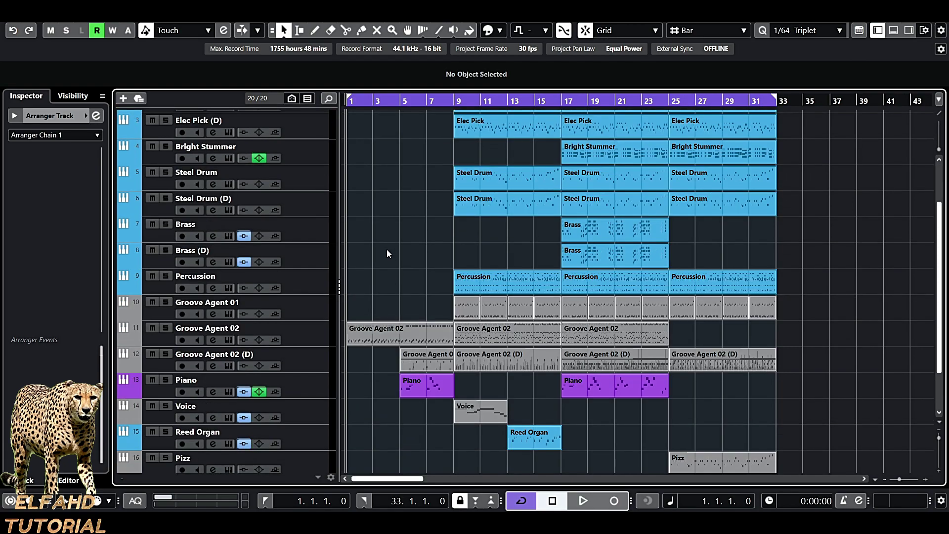
{"action": "scroll", "coordinate": [387, 249], "scroll_direction": "up", "scroll_amount": 3}
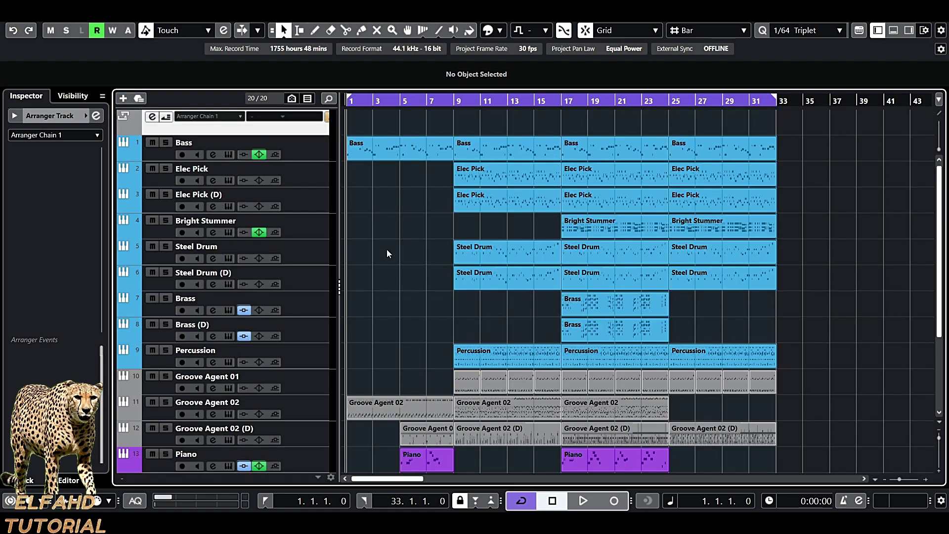
{"action": "key", "text": "space"}
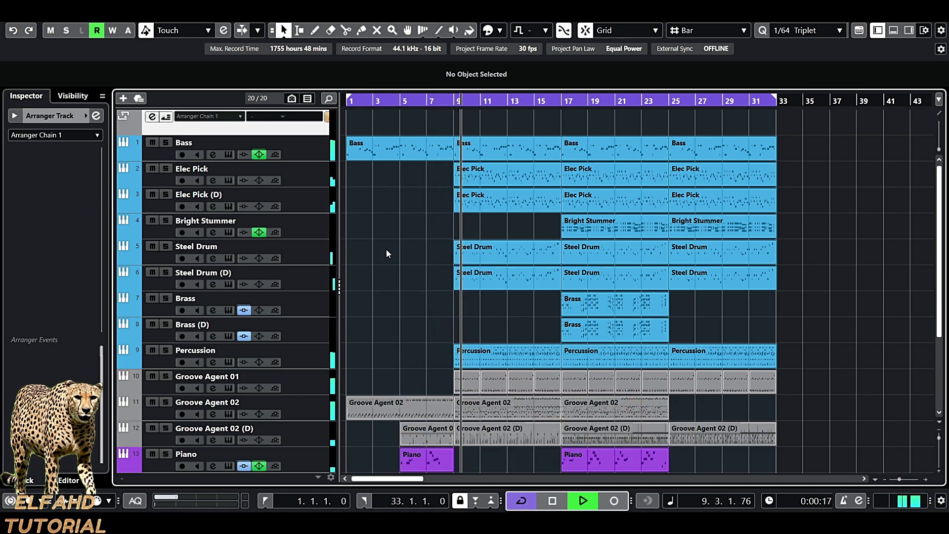
{"action": "scroll", "coordinate": [387, 249], "scroll_direction": "down", "scroll_amount": 3}
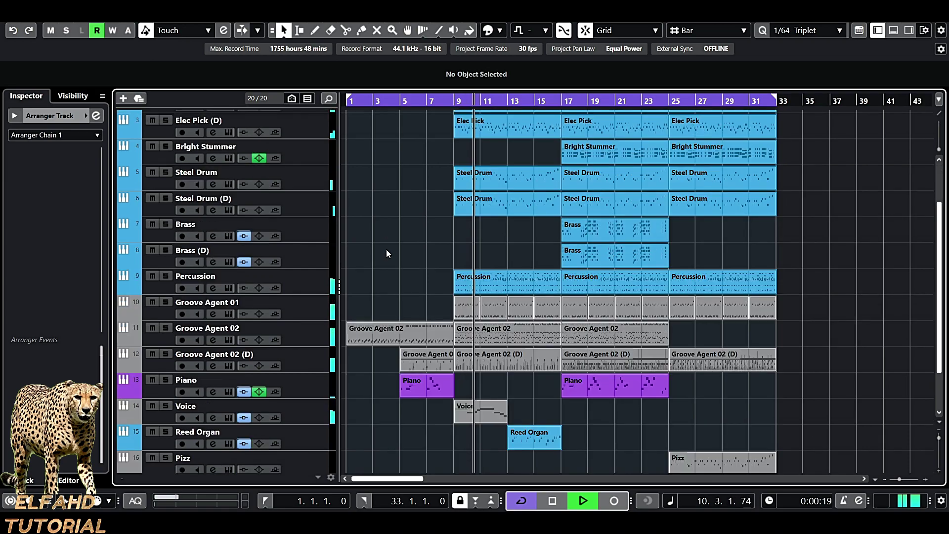
{"action": "scroll", "coordinate": [386, 249], "scroll_direction": "down", "scroll_amount": 3}
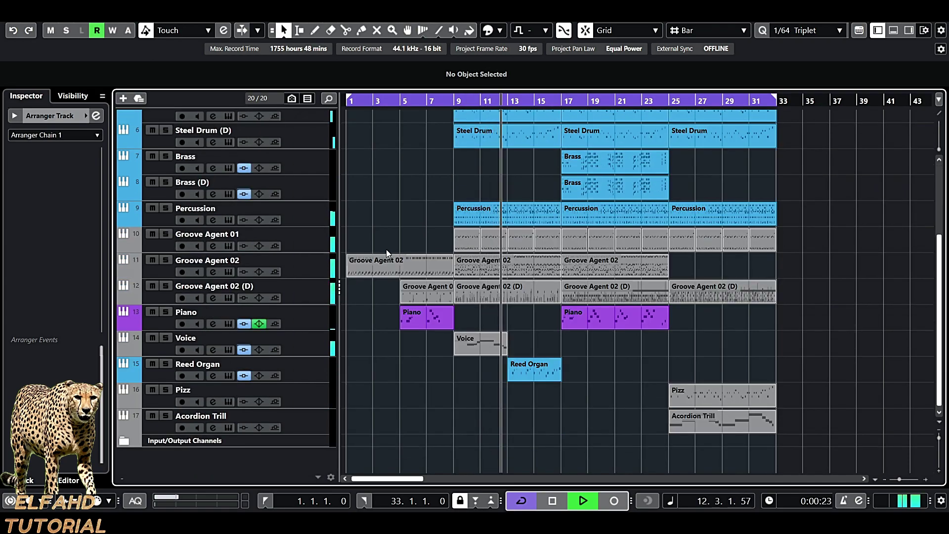
{"action": "scroll", "coordinate": [386, 249], "scroll_direction": "up", "scroll_amount": 3}
{"action": "scroll", "coordinate": [387, 249], "scroll_direction": "up", "scroll_amount": 3}
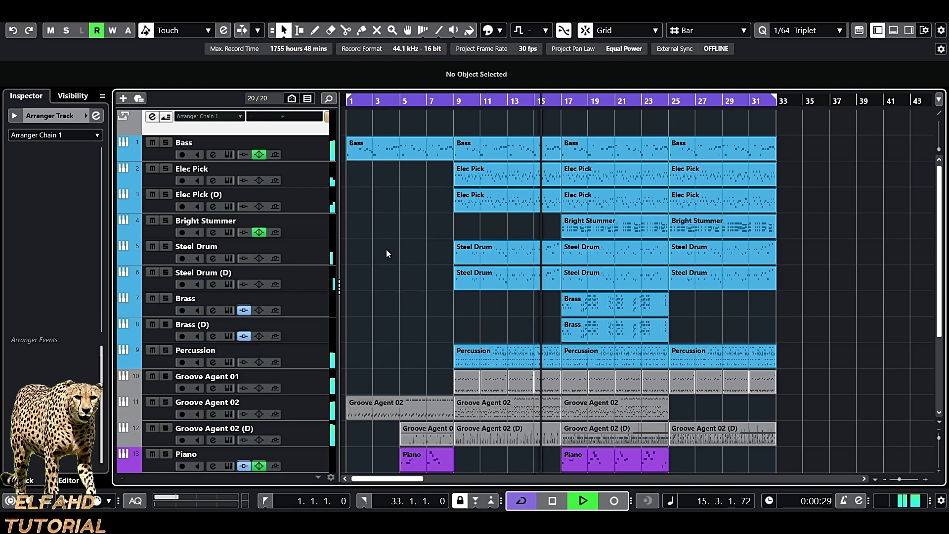
{"action": "scroll", "coordinate": [386, 249], "scroll_direction": "down", "scroll_amount": 3}
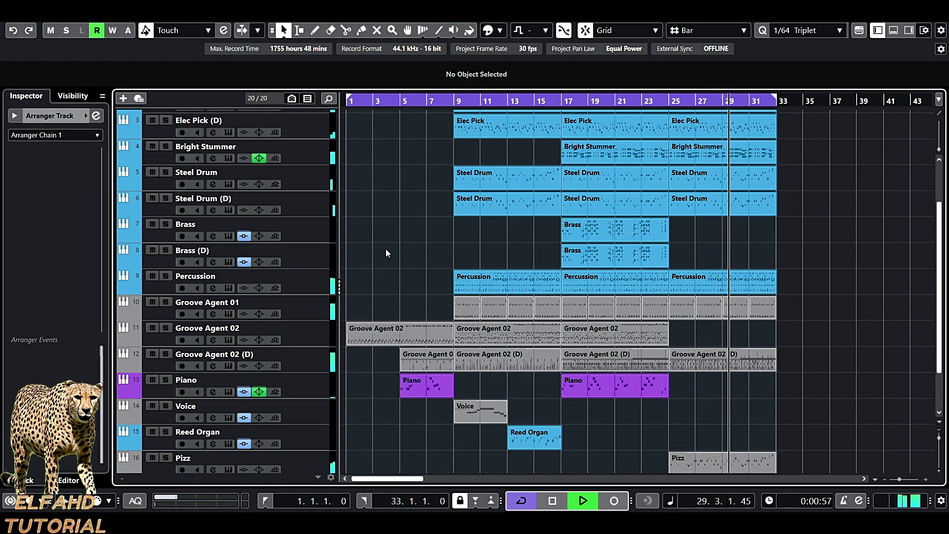
{"action": "scroll", "coordinate": [385, 248], "scroll_direction": "up", "scroll_amount": 3}
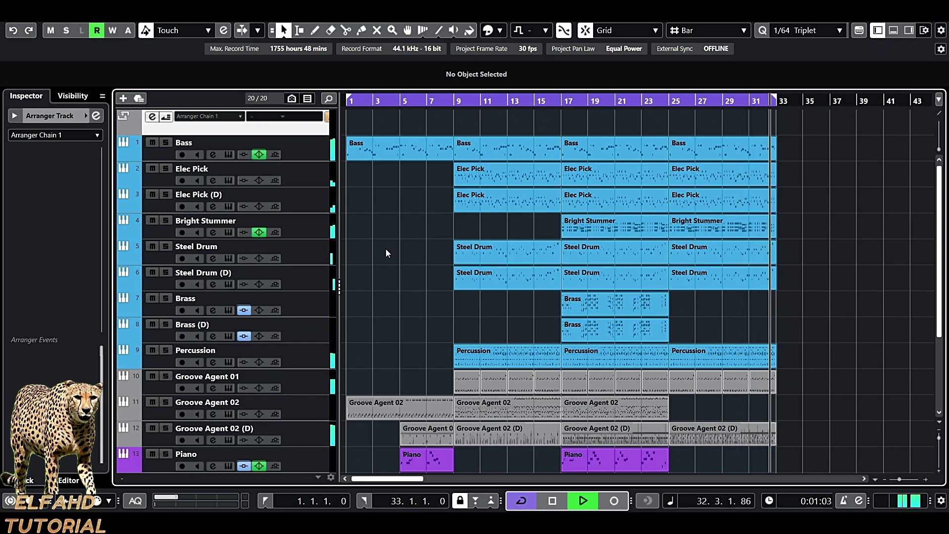
{"action": "key", "text": "space"}
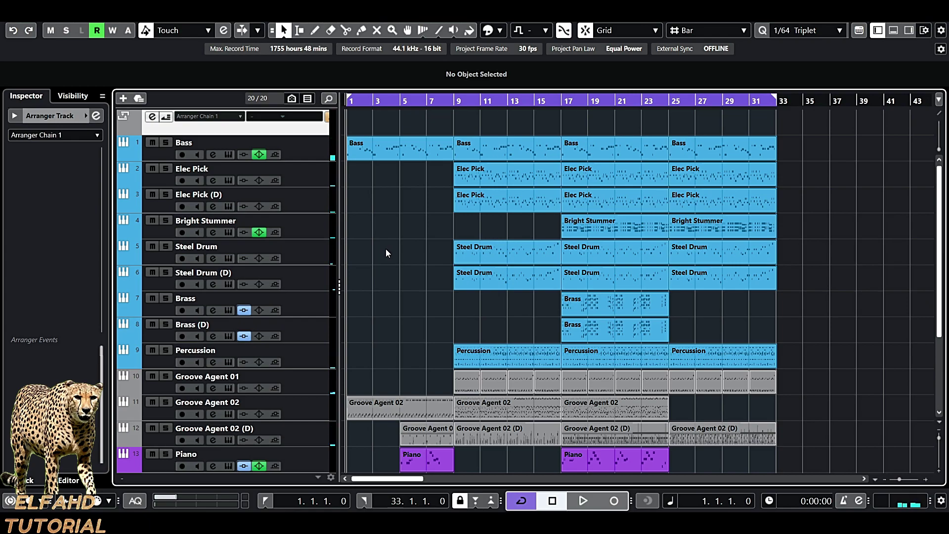
{"action": "scroll", "coordinate": [385, 248], "scroll_direction": "down", "scroll_amount": 3}
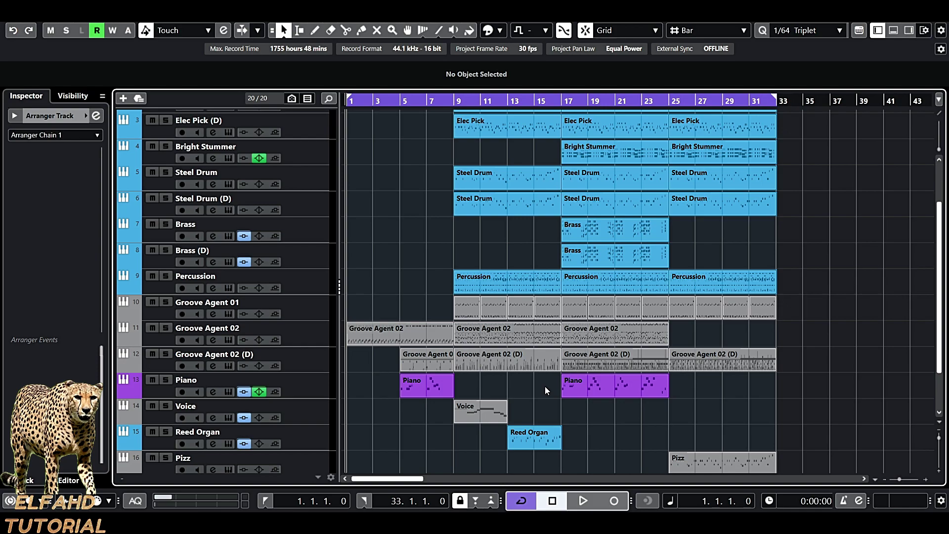
{"action": "scroll", "coordinate": [544, 387], "scroll_direction": "up", "scroll_amount": 3}
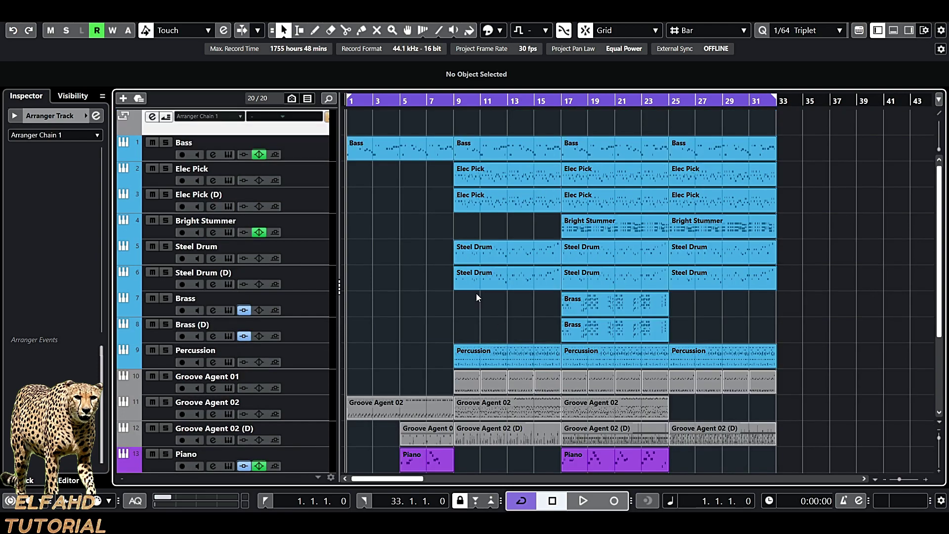
Draw two arranger events on the Arranger track, from bar 1 to 9 and from bar 9 to 13.
{"action": "left_click", "coordinate": [313, 30]}
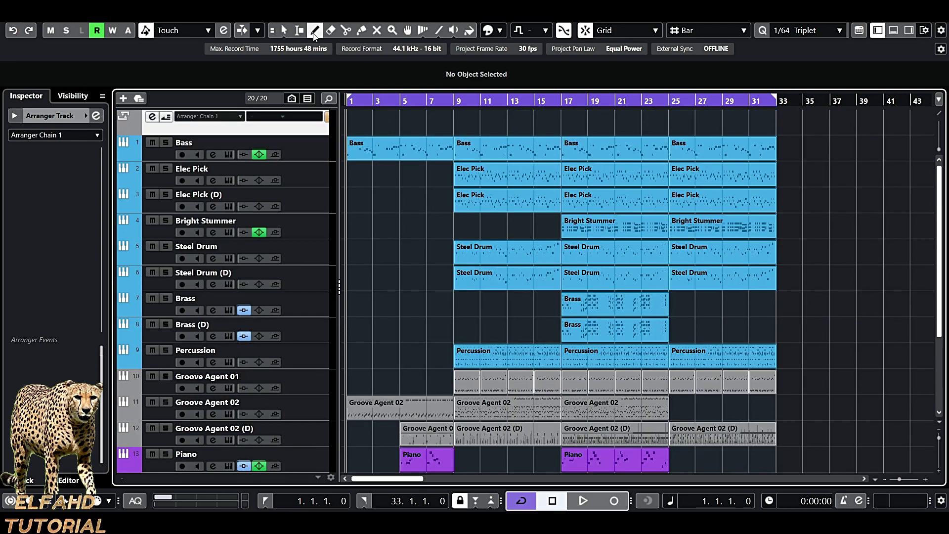
{"action": "left_click_drag", "start_coordinate": [349, 126], "coordinate": [456, 119]}
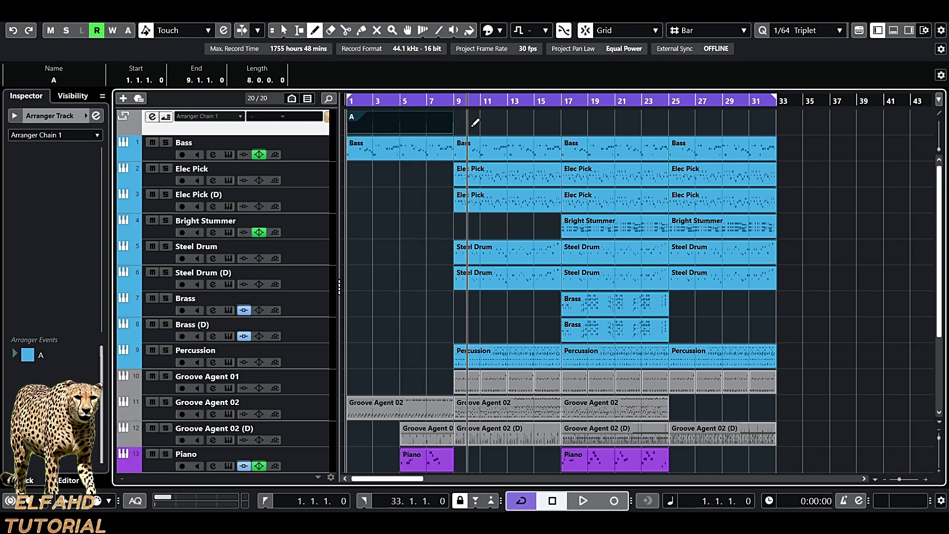
{"action": "left_click_drag", "start_coordinate": [462, 130], "coordinate": [509, 124]}
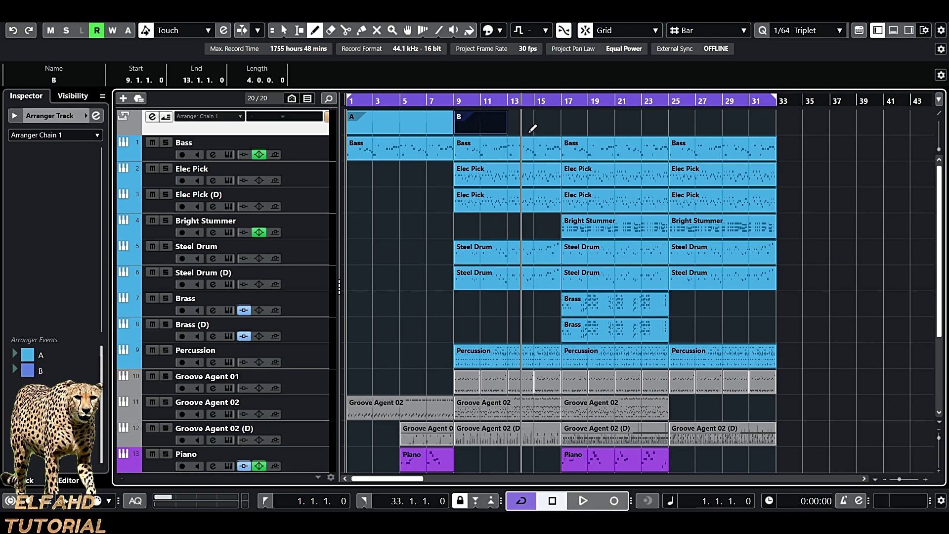
Draw three more arranger events, covering bars 13 to 17, 17 to 25 and 25 to 33.
{"action": "scroll", "coordinate": [531, 130], "scroll_direction": "down", "scroll_amount": 3}
{"action": "scroll", "coordinate": [532, 129], "scroll_direction": "up", "scroll_amount": 3}
{"action": "left_click_drag", "start_coordinate": [515, 128], "coordinate": [558, 128]}
{"action": "scroll", "coordinate": [559, 128], "scroll_direction": "down", "scroll_amount": 3}
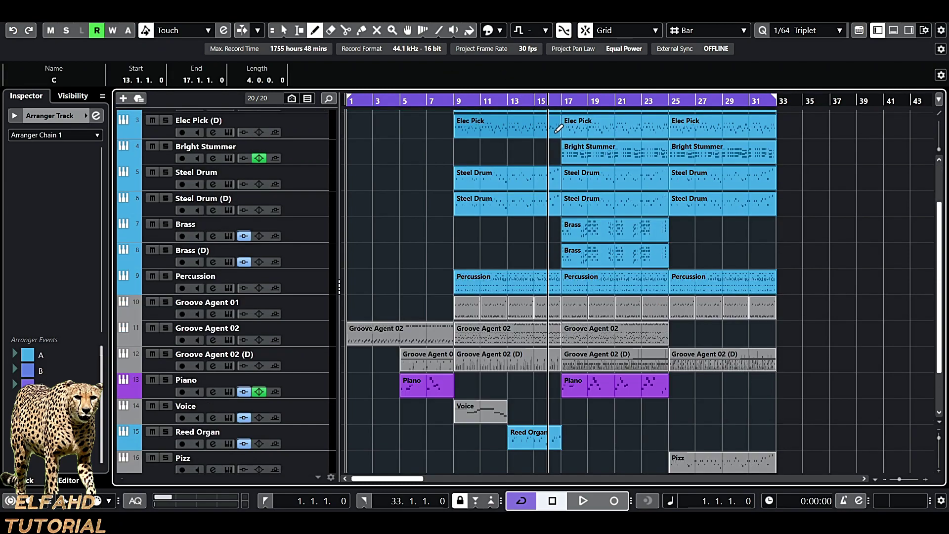
{"action": "scroll", "coordinate": [558, 128], "scroll_direction": "up", "scroll_amount": 3}
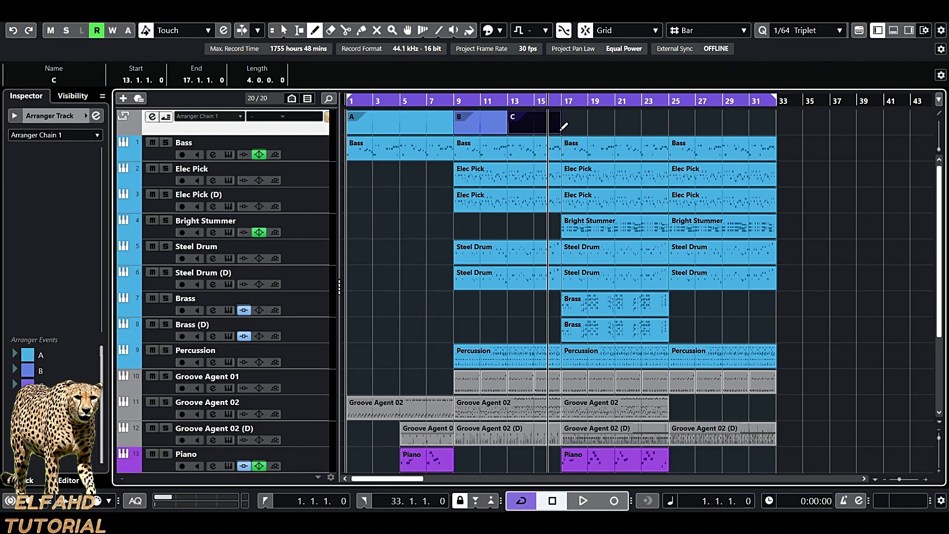
{"action": "left_click_drag", "start_coordinate": [566, 127], "coordinate": [776, 127]}
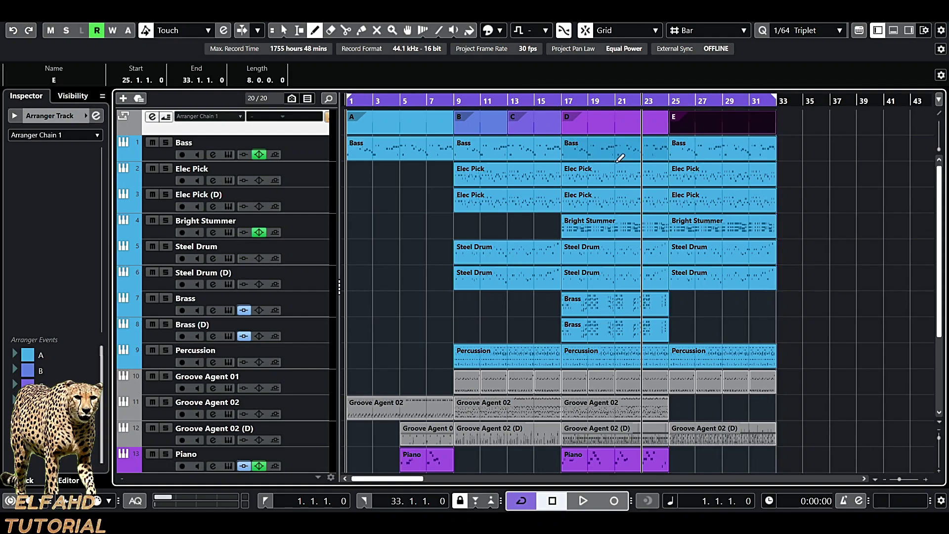
Rename the first arranger event, starting at bar 1, as "intro".
{"action": "left_click", "coordinate": [283, 30]}
{"action": "left_click", "coordinate": [379, 127]}
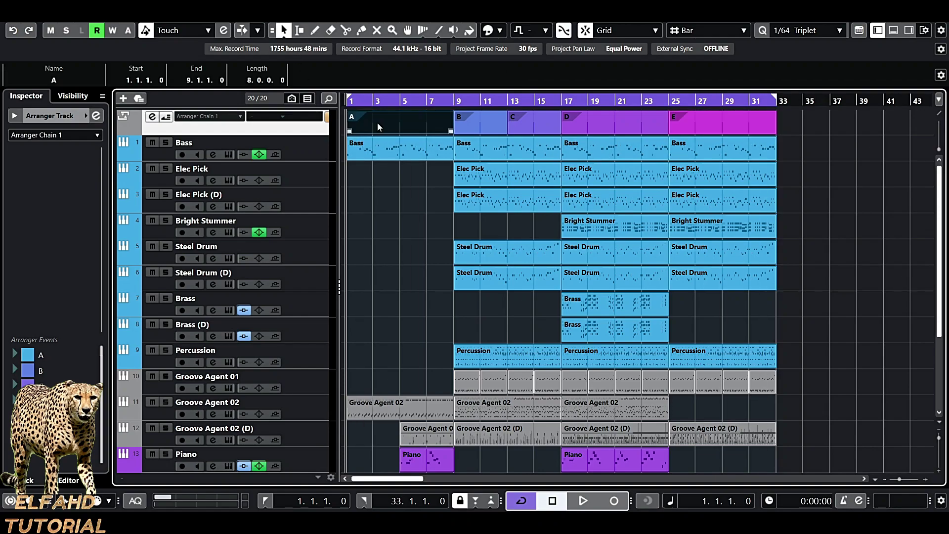
{"action": "left_click", "coordinate": [75, 79]}
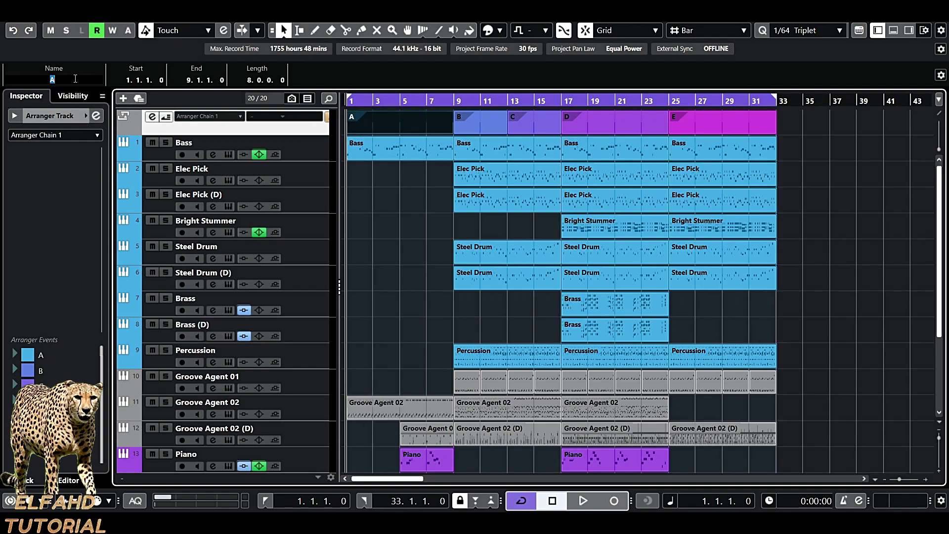
{"action": "type", "text": "intro"}
{"action": "key", "text": "Return"}
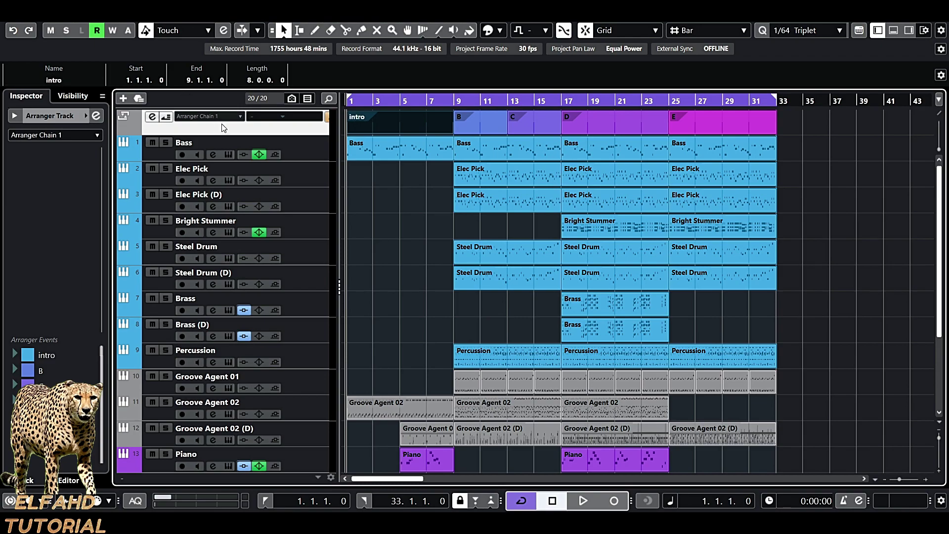
Rename the arranger event starting at bar 9 as "verce 1".
{"action": "left_click", "coordinate": [465, 123]}
{"action": "left_click", "coordinate": [61, 81]}
{"action": "type", "text": "v"}
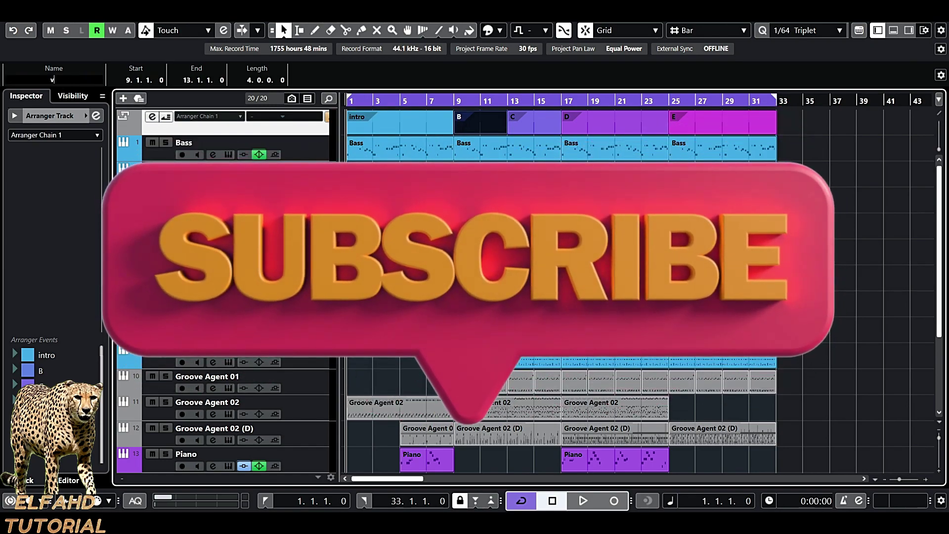
{"action": "type", "text": "erce 1"}
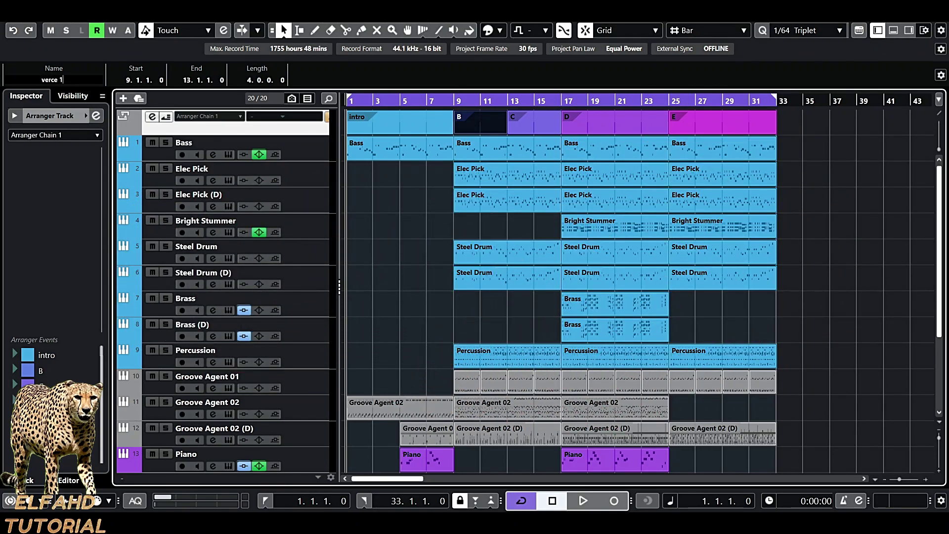
{"action": "key", "text": "Return"}
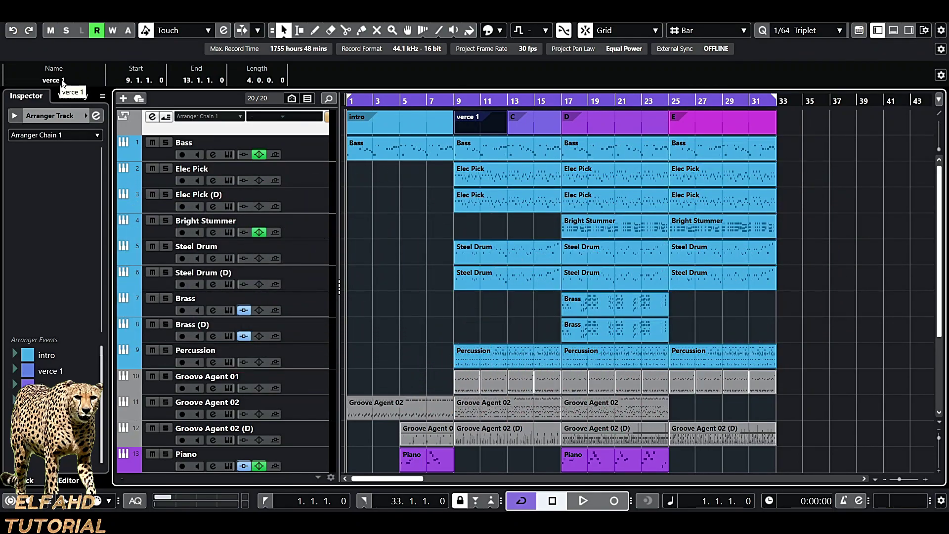
Rename the arranger event starting at bar 13 as "verce 2".
{"action": "left_click", "coordinate": [536, 125]}
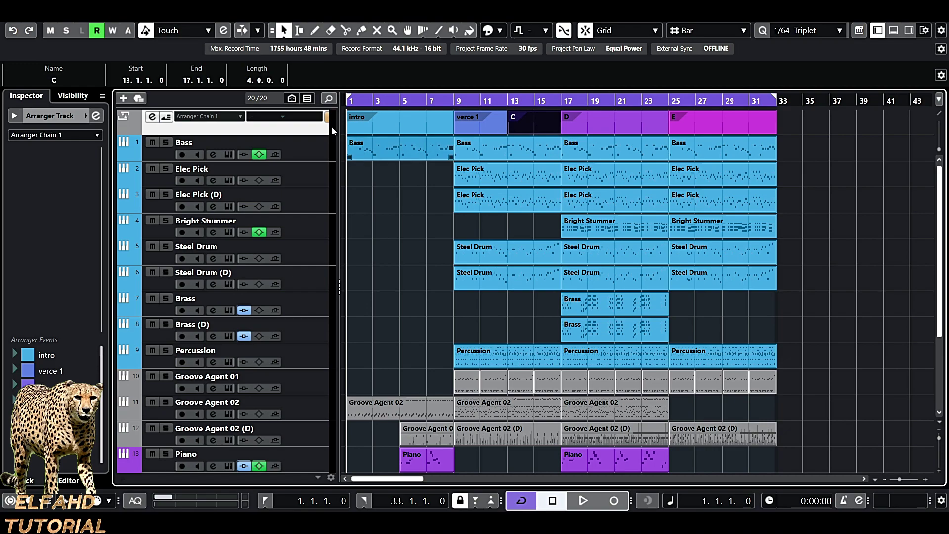
{"action": "left_click", "coordinate": [51, 80]}
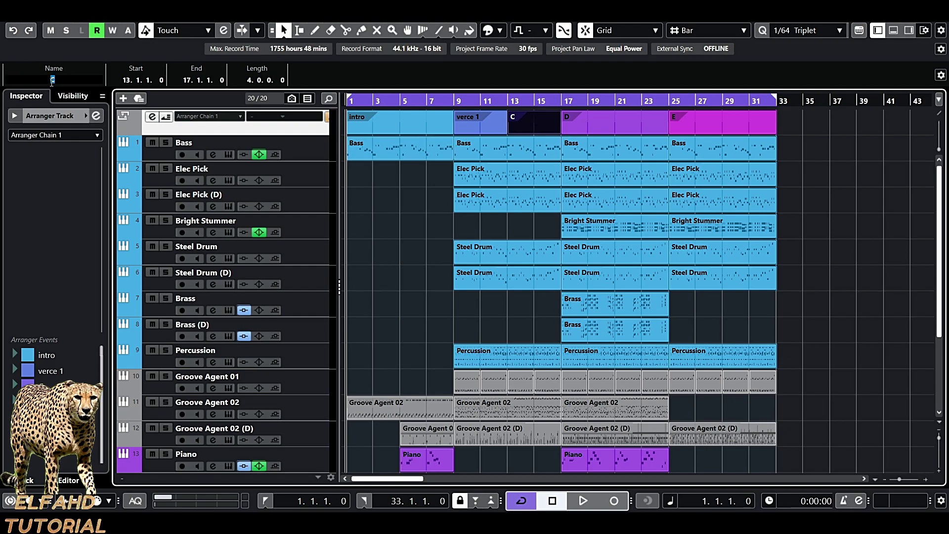
{"action": "type", "text": "verce 2"}
{"action": "key", "text": "Return"}
Rename the arranger event starting at bar 17 as "solo".
{"action": "left_click", "coordinate": [631, 125]}
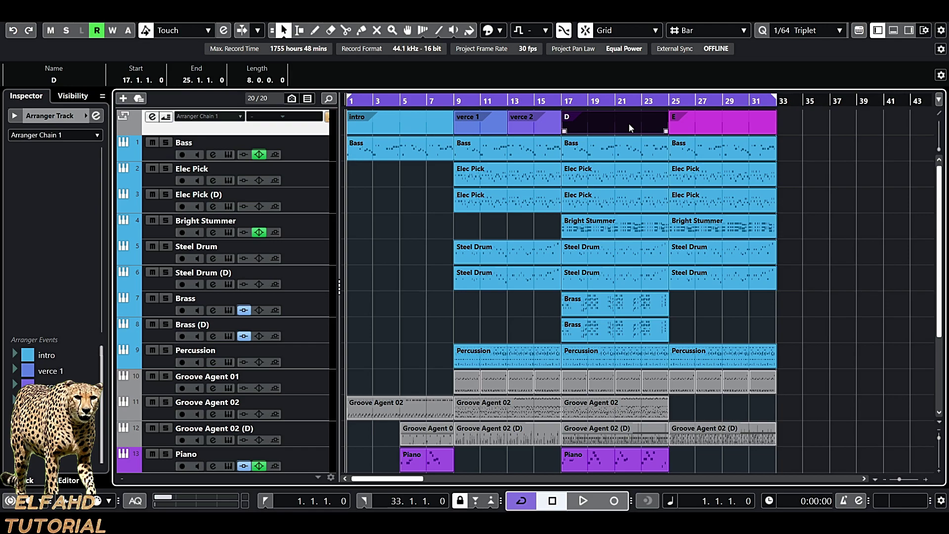
{"action": "left_click", "coordinate": [60, 79]}
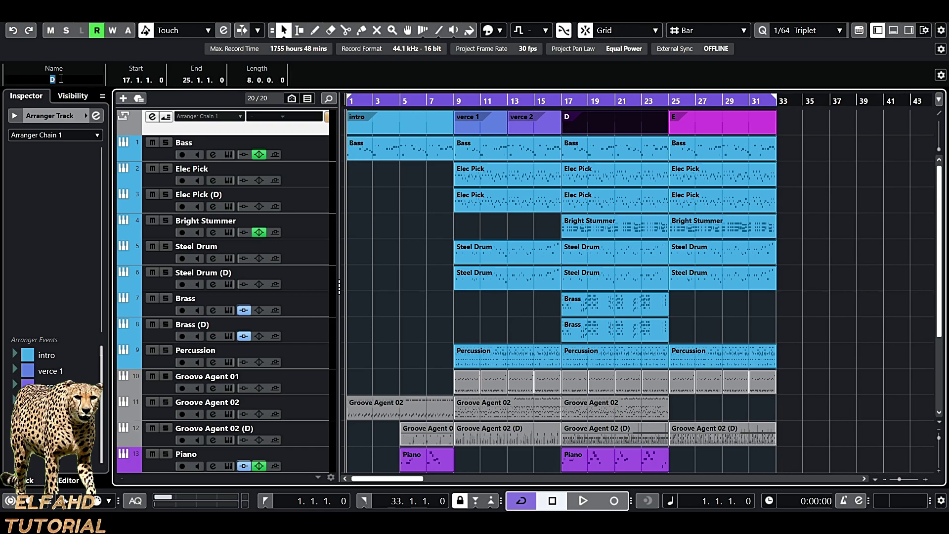
{"action": "type", "text": "solo"}
{"action": "key", "text": "Return"}
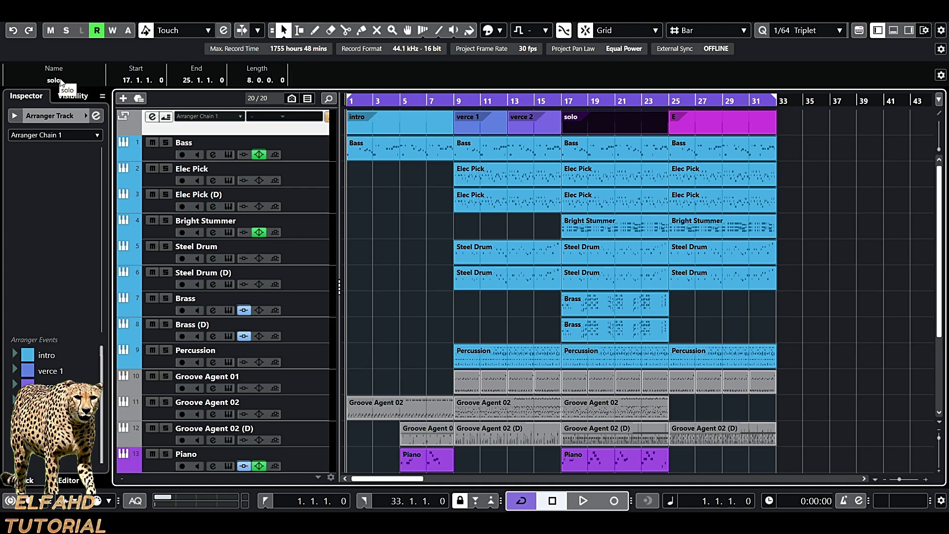
Rename the arranger event starting at bar 25 as "breakdown".
{"action": "left_click", "coordinate": [713, 120]}
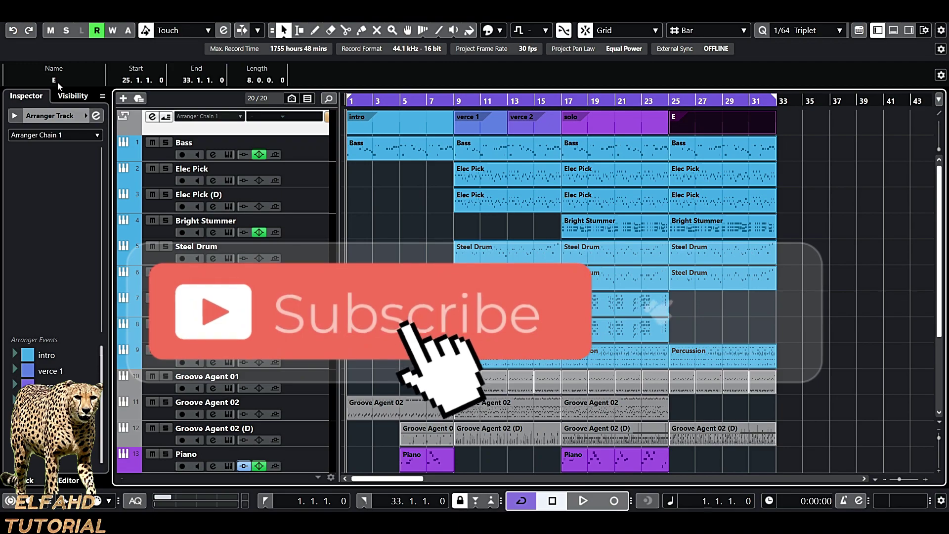
{"action": "left_click", "coordinate": [54, 81]}
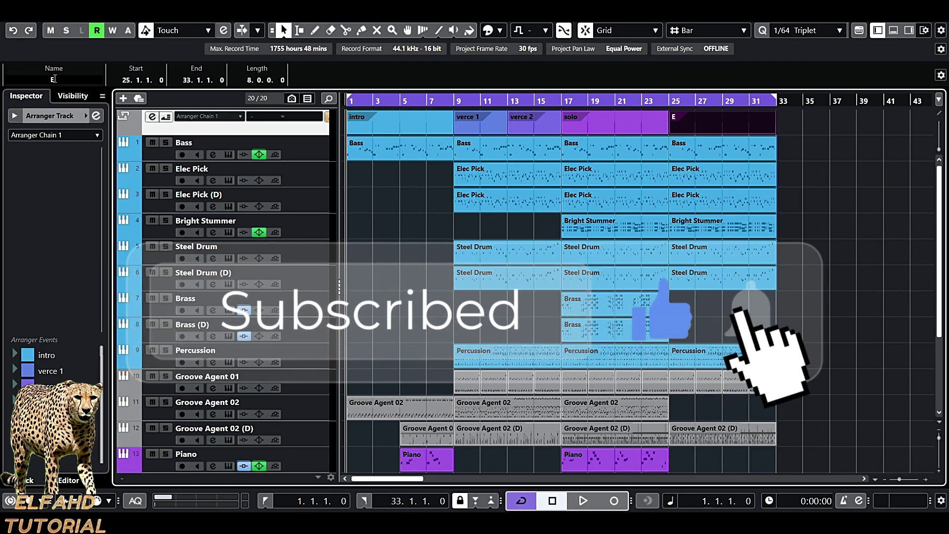
{"action": "double_click", "coordinate": [44, 78]}
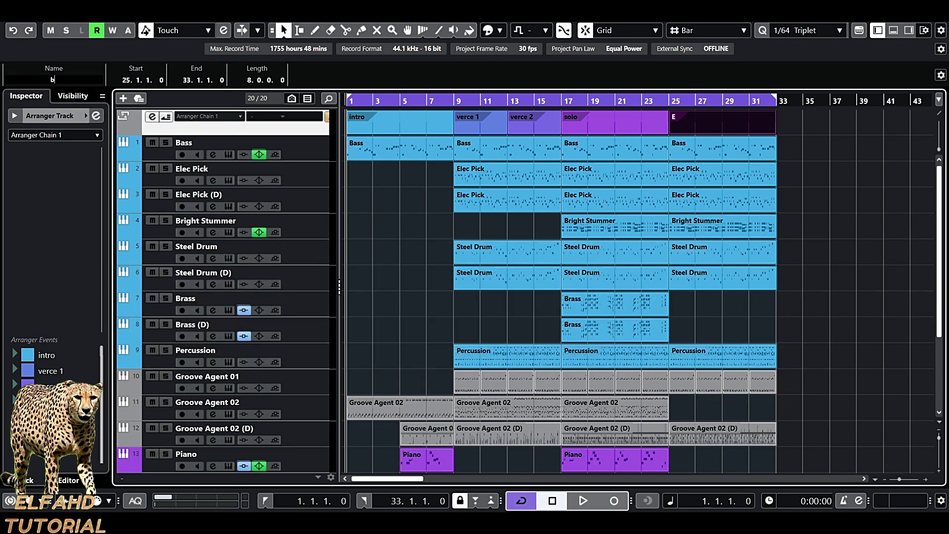
{"action": "type", "text": "breakdown"}
{"action": "key", "text": "Return"}
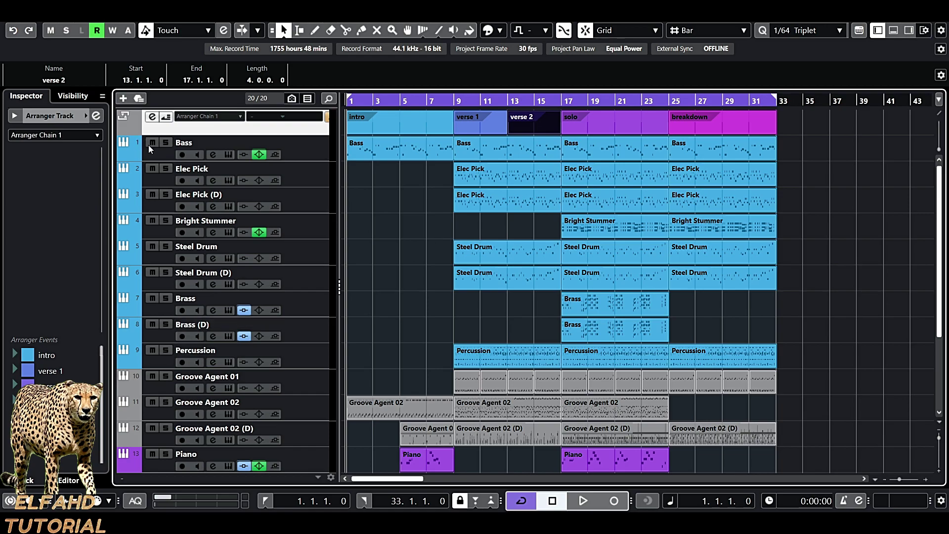
Open the Arranger Editor and add the intro event to Arranger Chain 1.
{"action": "left_click", "coordinate": [152, 118]}
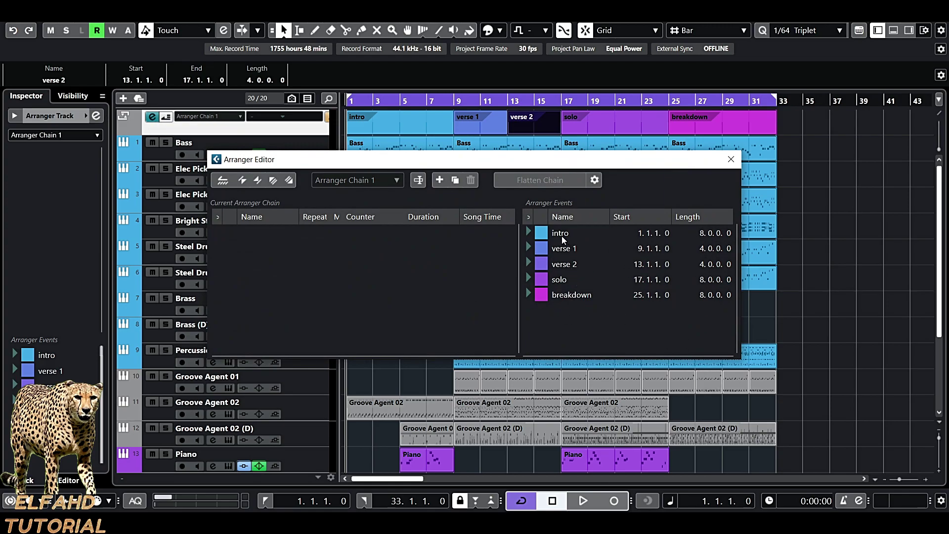
{"action": "left_click_drag", "start_coordinate": [562, 237], "coordinate": [313, 239]}
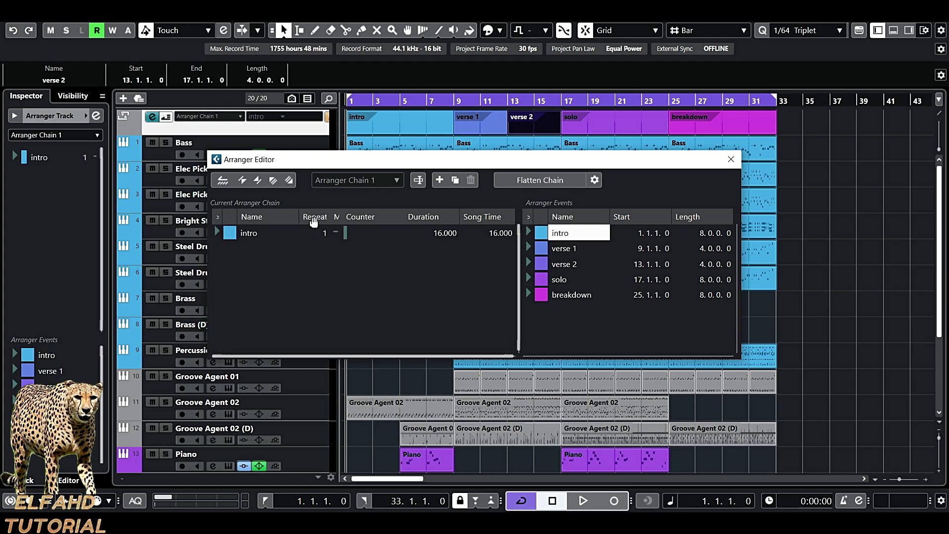
{"action": "double_click", "coordinate": [325, 233]}
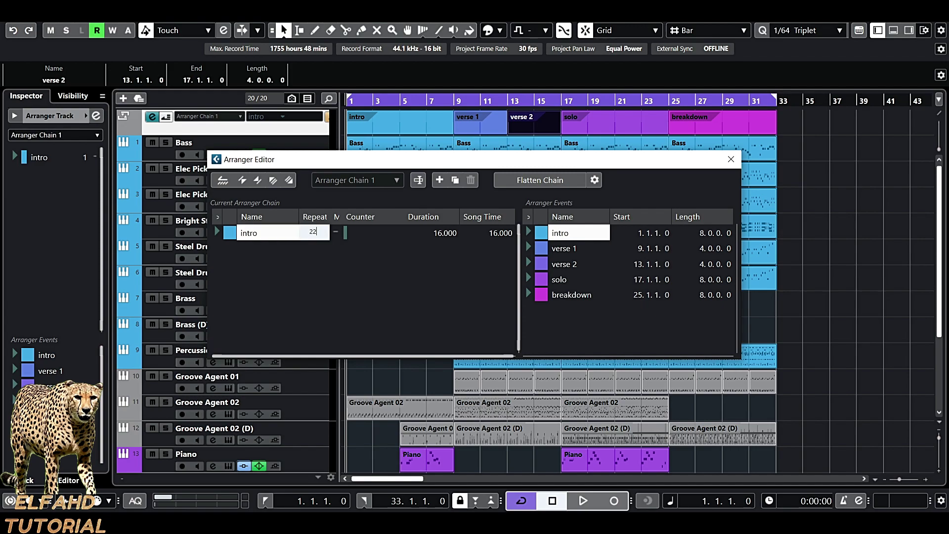
{"action": "key", "text": "Escape"}
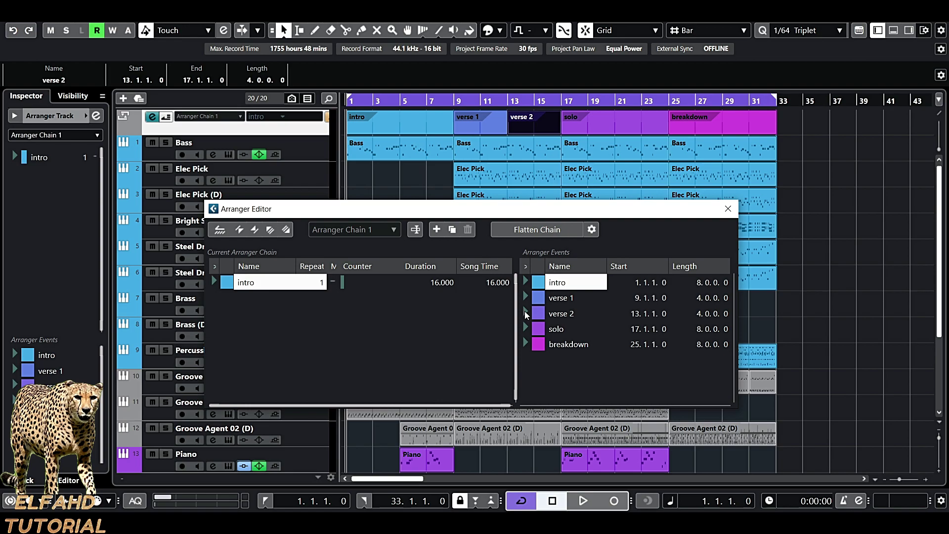
Audition the verse 2 and intro arranger events, and stop playback.
{"action": "left_click", "coordinate": [525, 315]}
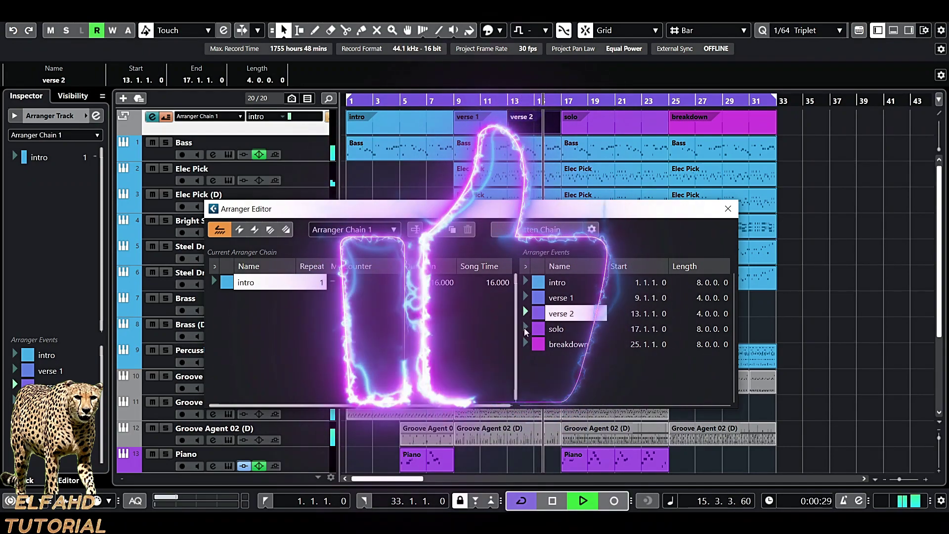
{"action": "left_click", "coordinate": [526, 282]}
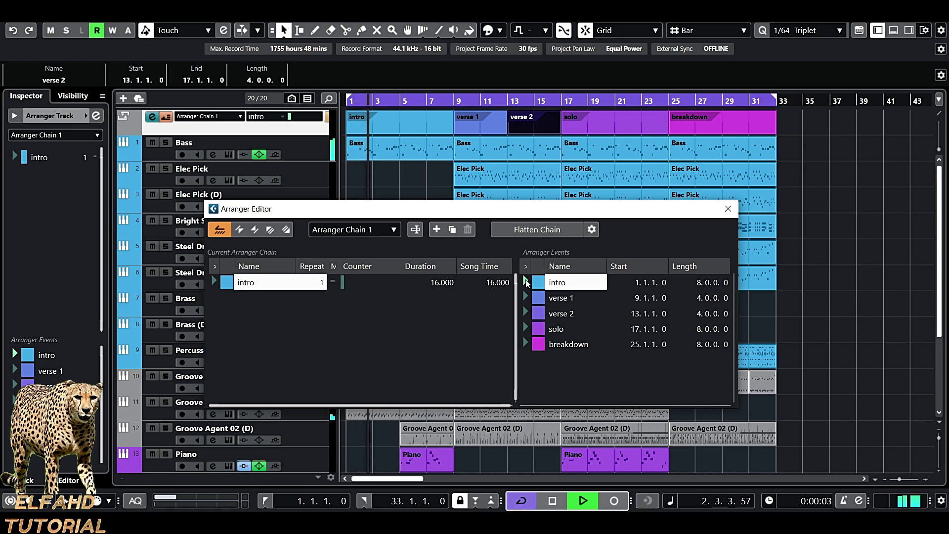
{"action": "key", "text": "space"}
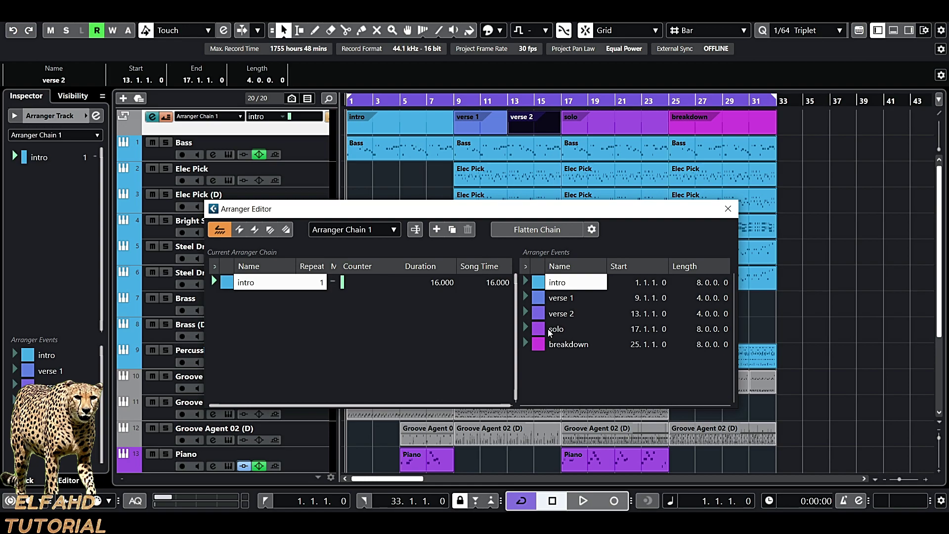
Add verse 1, verse 2, breakdown and solo after the intro in the current arranger chain, in that order.
{"action": "left_click_drag", "start_coordinate": [539, 213], "coordinate": [618, 208]}
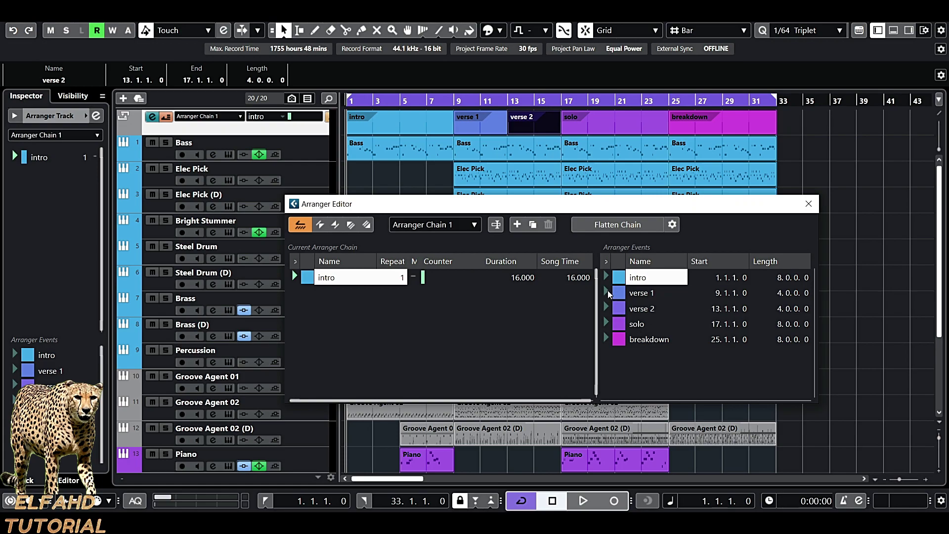
{"action": "left_click", "coordinate": [637, 292]}
{"action": "left_click_drag", "start_coordinate": [381, 306], "coordinate": [361, 301]}
{"action": "left_click_drag", "start_coordinate": [637, 308], "coordinate": [357, 312]}
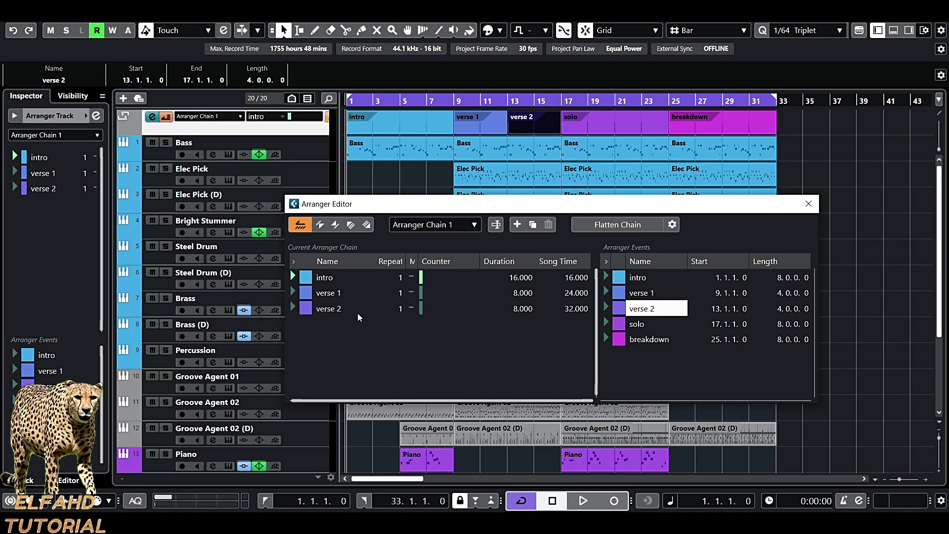
{"action": "left_click_drag", "start_coordinate": [637, 324], "coordinate": [354, 326]}
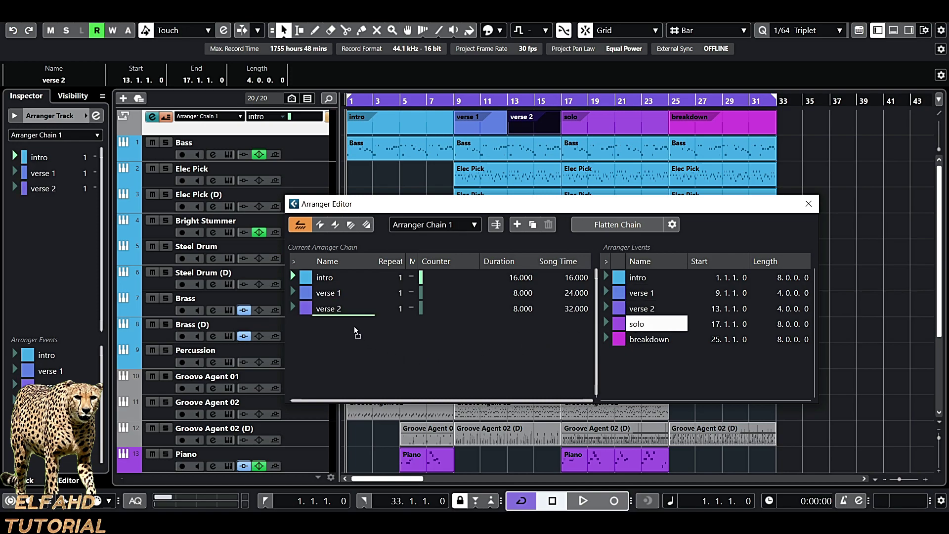
{"action": "left_click_drag", "start_coordinate": [648, 339], "coordinate": [467, 354]}
{"action": "left_click_drag", "start_coordinate": [375, 350], "coordinate": [359, 324]}
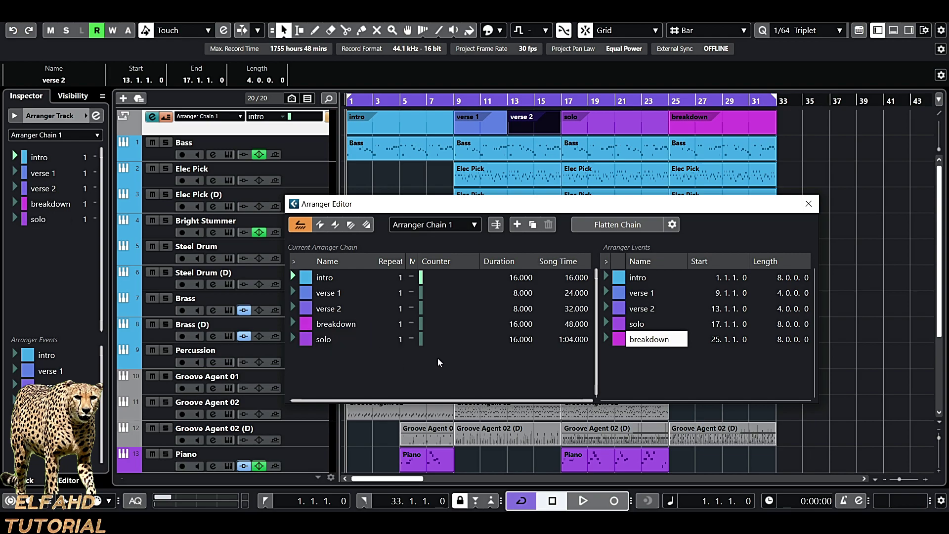
Append verse 2, breakdown and solo to the end of the chain, and switch Arranger mode off and back on.
{"action": "left_click_drag", "start_coordinate": [647, 312], "coordinate": [332, 351]}
{"action": "left_click_drag", "start_coordinate": [648, 339], "coordinate": [375, 366]}
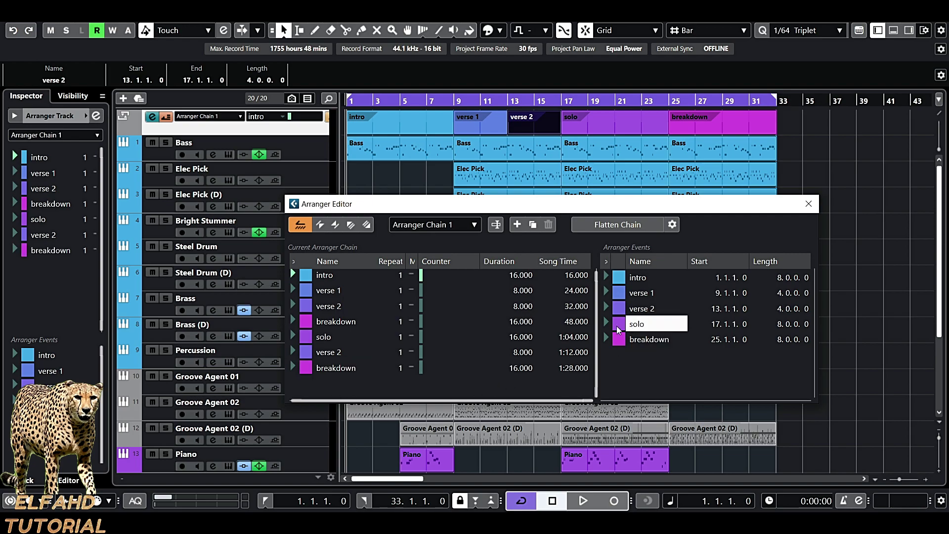
{"action": "left_click_drag", "start_coordinate": [418, 397], "coordinate": [349, 389]}
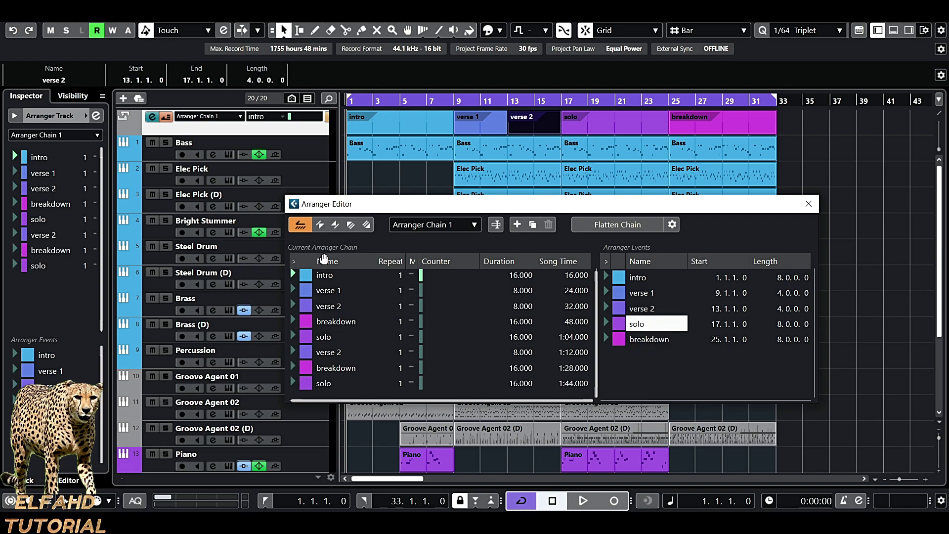
{"action": "left_click", "coordinate": [299, 230]}
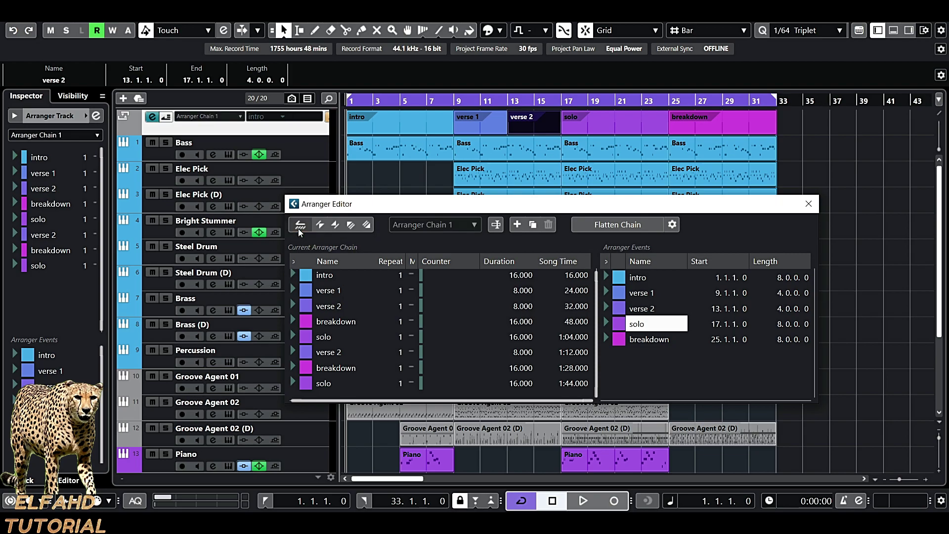
{"action": "left_click", "coordinate": [299, 230]}
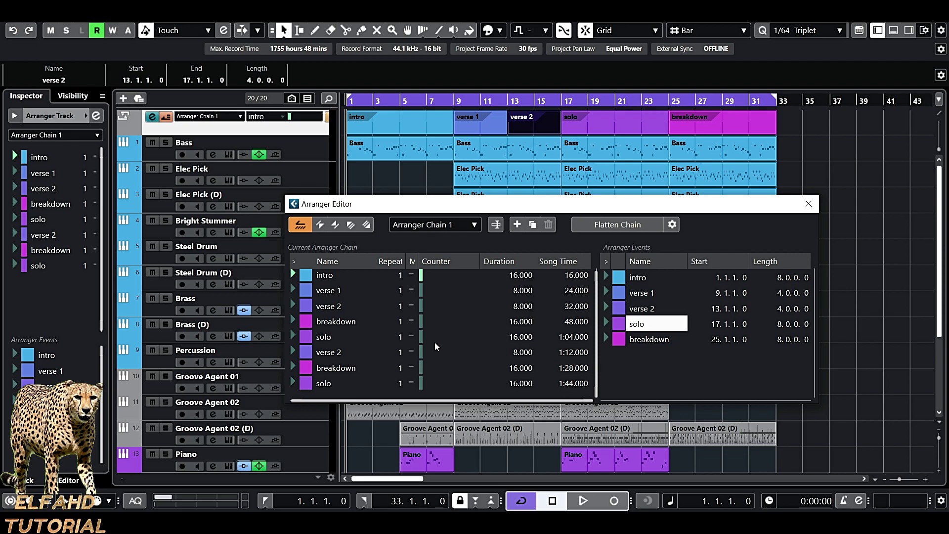
Set the repeats to 2 for verse 1, the first verse 2 and both breakdown entries in the chain.
{"action": "double_click", "coordinate": [400, 291]}
{"action": "type", "text": "2"}
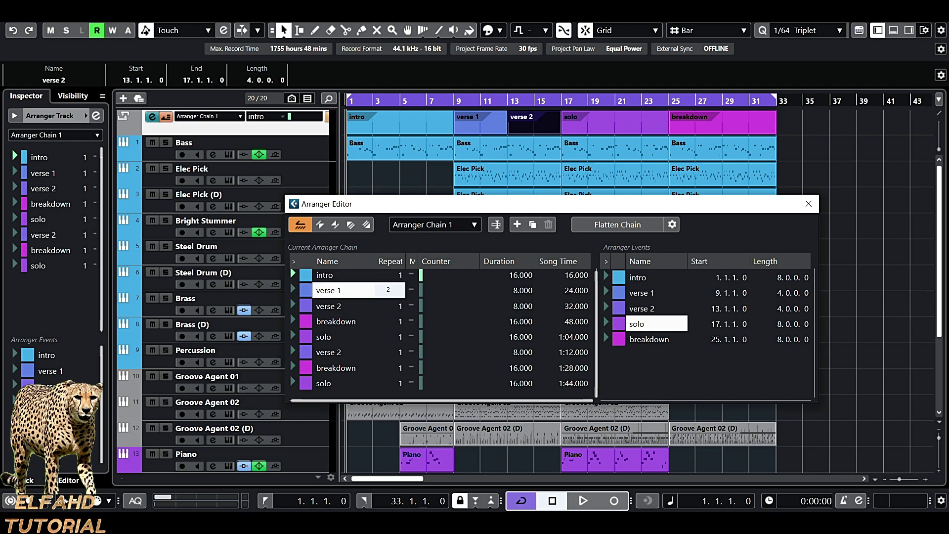
{"action": "double_click", "coordinate": [400, 306]}
{"action": "type", "text": "2"}
{"action": "key", "text": "Return"}
{"action": "double_click", "coordinate": [400, 321]}
{"action": "type", "text": "2"}
{"action": "double_click", "coordinate": [400, 368]}
{"action": "type", "text": "2"}
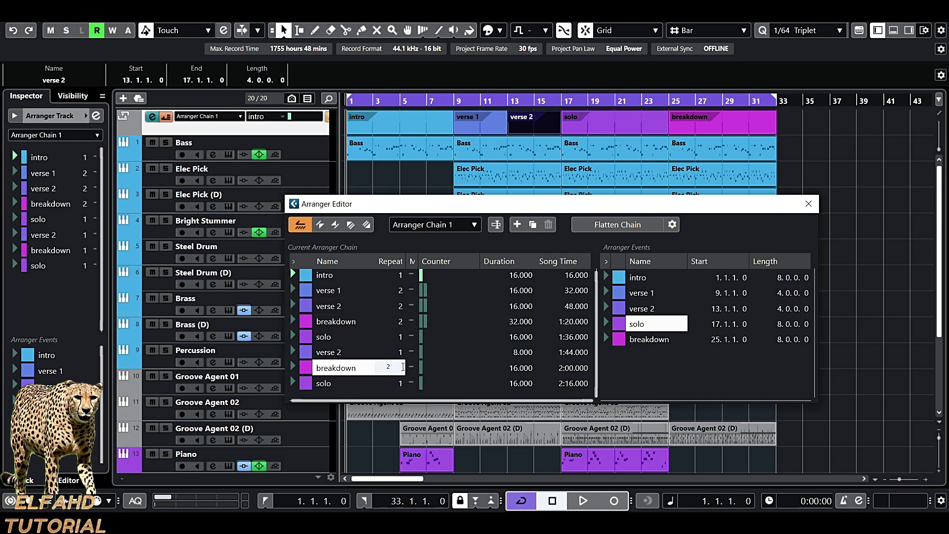
{"action": "key", "text": "Return"}
Create a new empty arranger chain.
{"action": "left_click", "coordinate": [475, 225]}
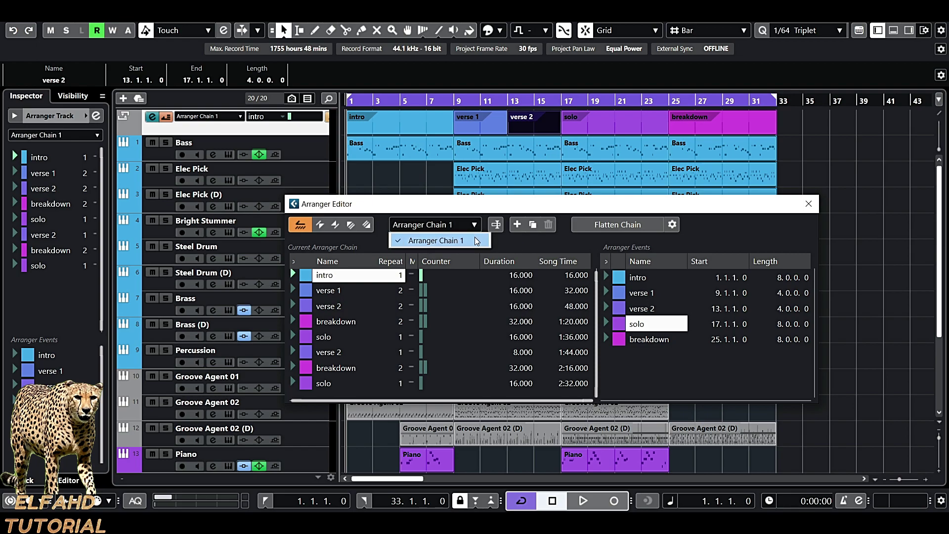
{"action": "left_click", "coordinate": [477, 240]}
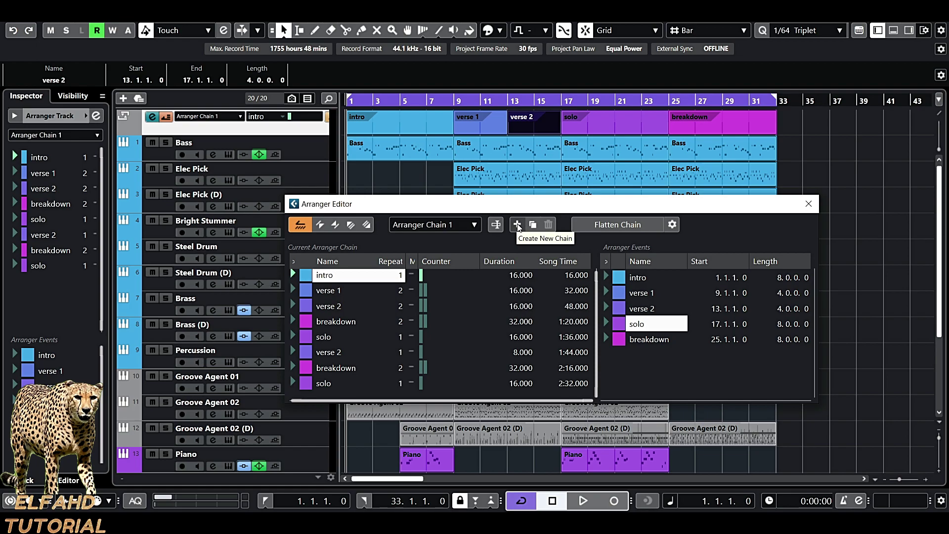
{"action": "left_click", "coordinate": [517, 225]}
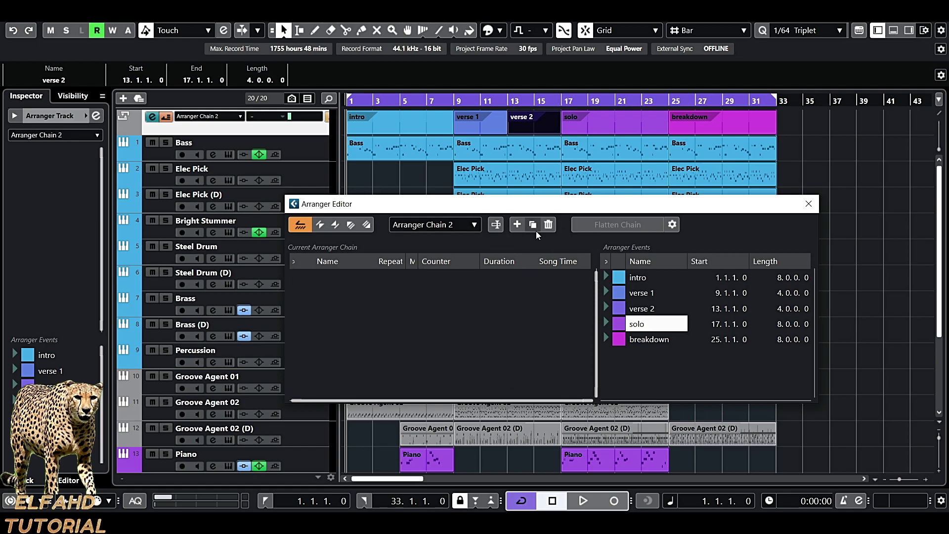
Return to Arranger Chain 1 and duplicate it.
{"action": "left_click", "coordinate": [475, 226]}
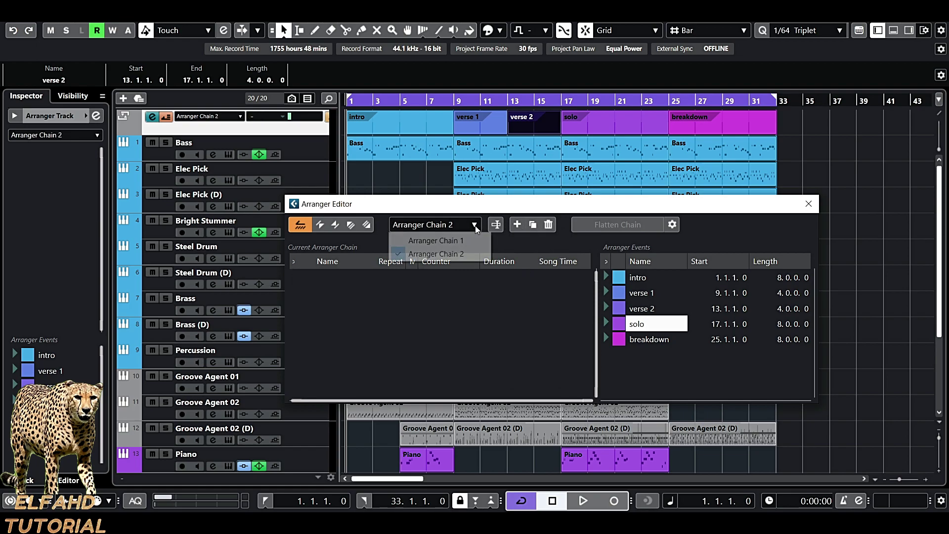
{"action": "left_click", "coordinate": [435, 240]}
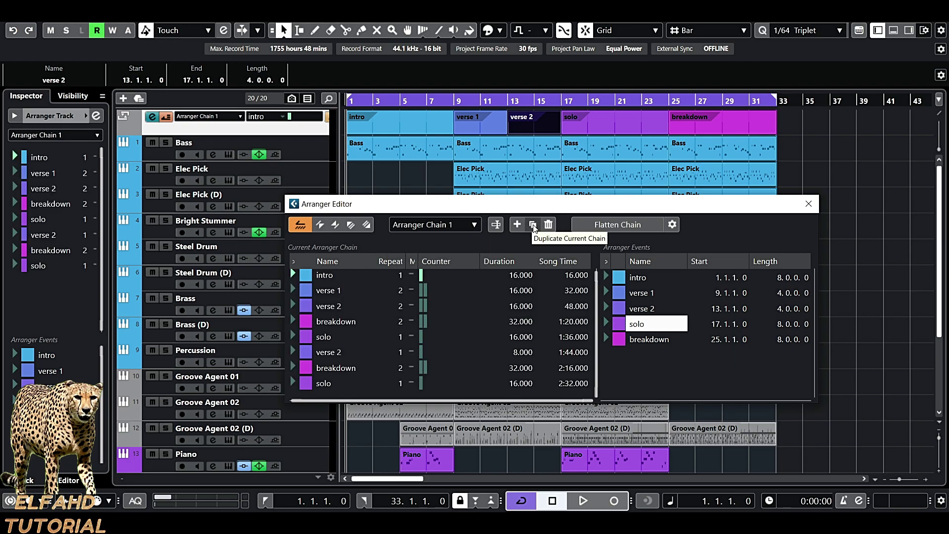
{"action": "left_click", "coordinate": [533, 226]}
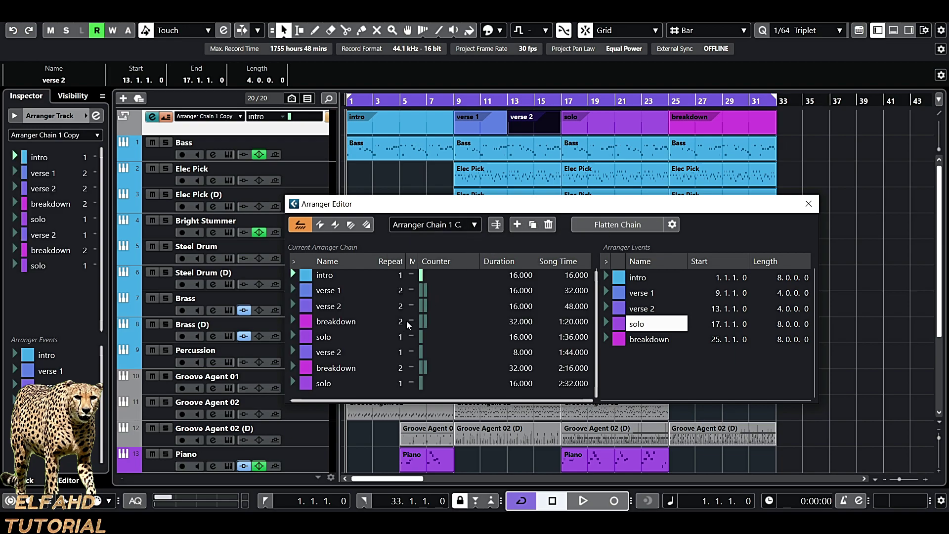
In the duplicated chain, set the first solo's repeats to 2 and append breakdown at the end.
{"action": "double_click", "coordinate": [403, 338]}
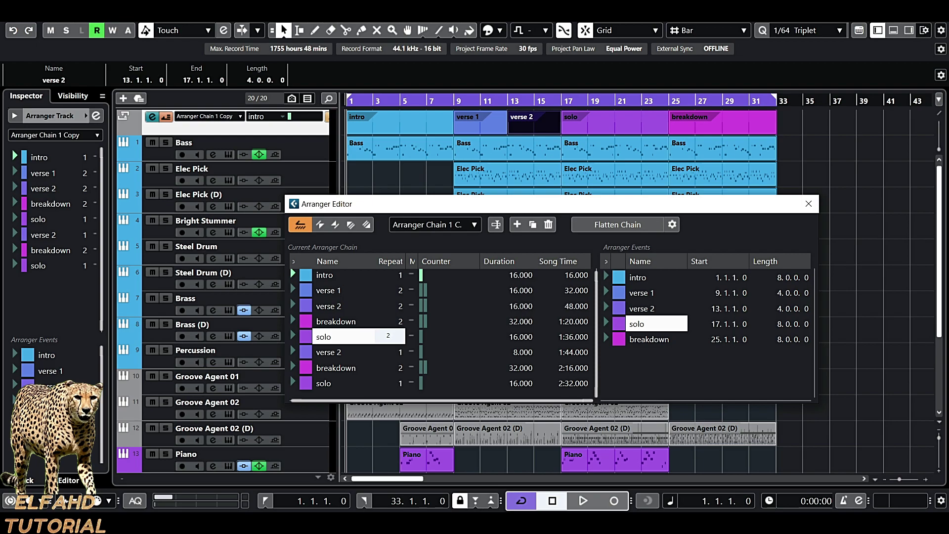
{"action": "key", "text": "Return"}
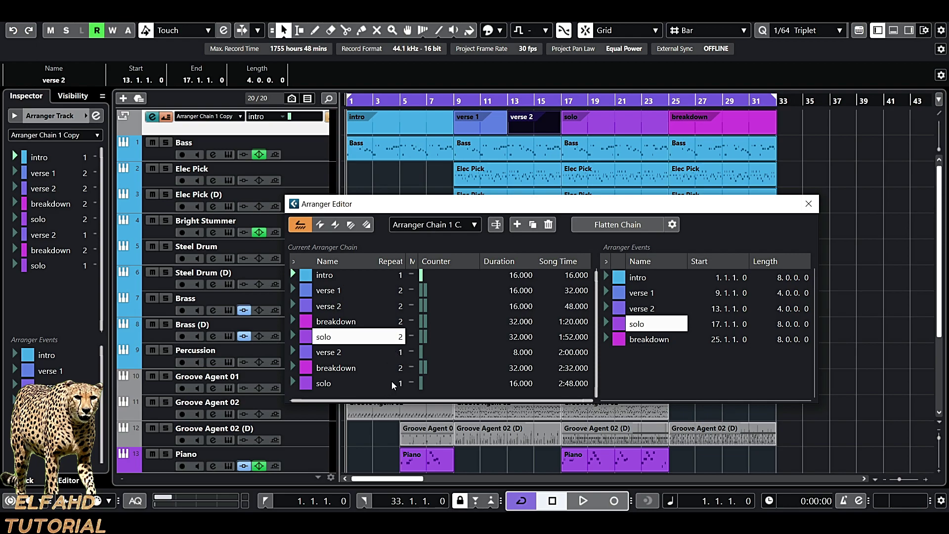
{"action": "left_click", "coordinate": [645, 340]}
{"action": "left_click_drag", "start_coordinate": [457, 401], "coordinate": [368, 392]}
{"action": "left_click_drag", "start_coordinate": [818, 402], "coordinate": [885, 460]}
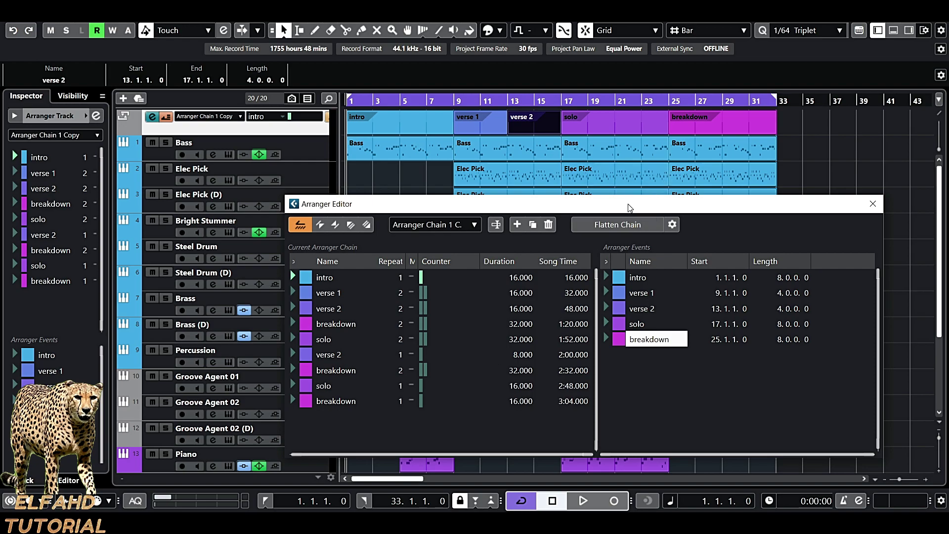
{"action": "left_click_drag", "start_coordinate": [631, 207], "coordinate": [588, 137]}
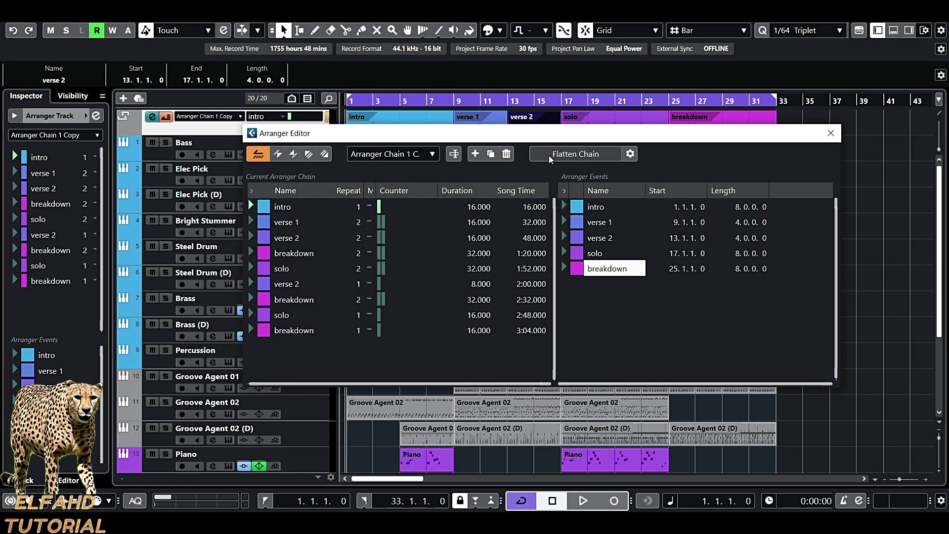
Flatten the current chain into the current project with Keep Arranger Track enabled, and close the Arranger Editor.
{"action": "left_click", "coordinate": [631, 153]}
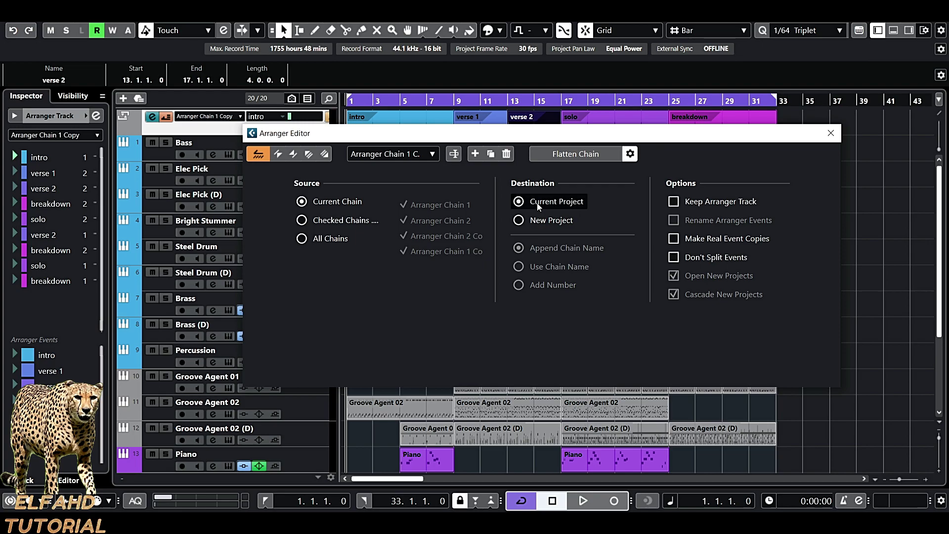
{"action": "left_click", "coordinate": [673, 202]}
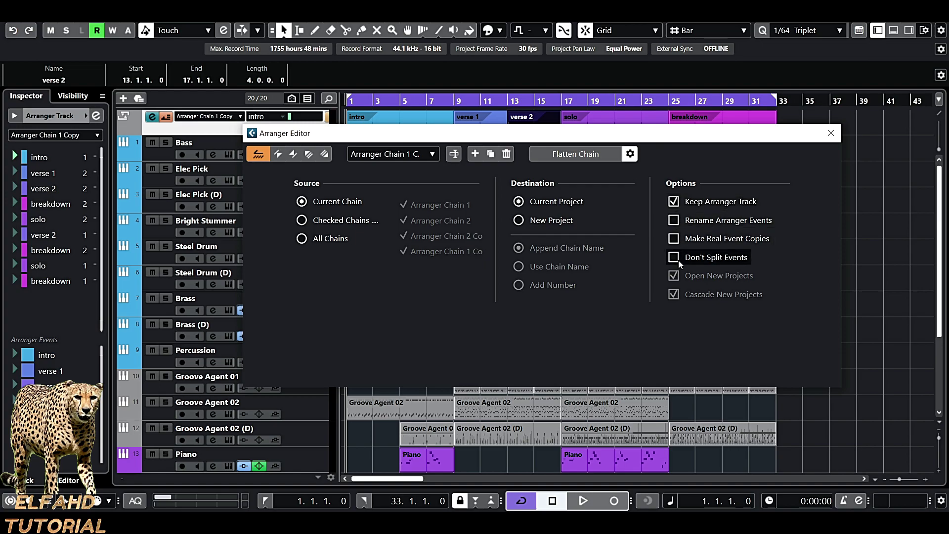
{"action": "left_click", "coordinate": [579, 155]}
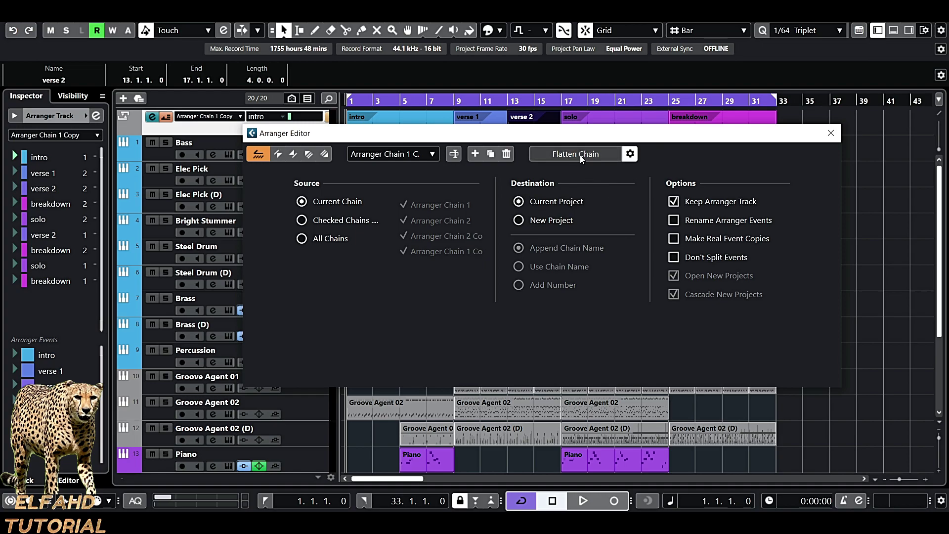
{"action": "left_click", "coordinate": [830, 133]}
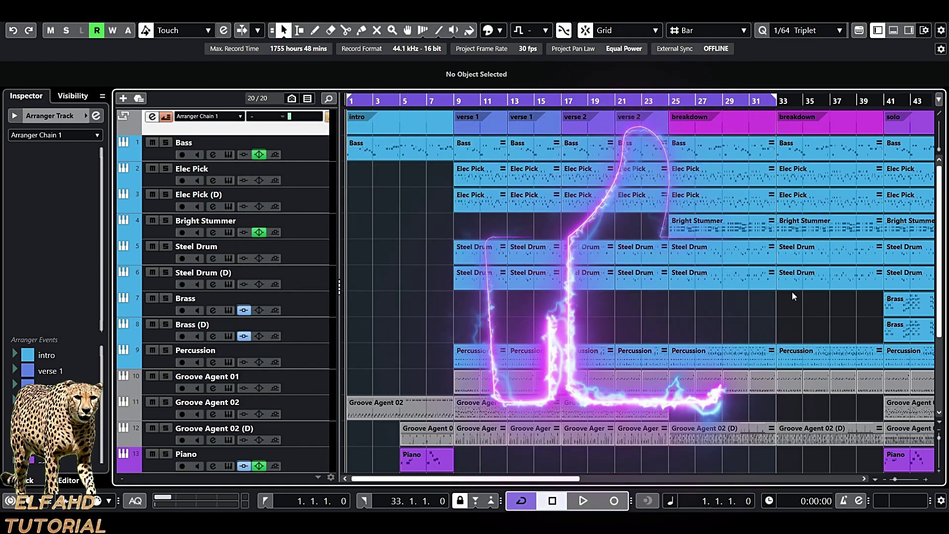
Review the flattened arrangement along the timeline and return to the song's start.
{"action": "scroll", "coordinate": [627, 463], "scroll_direction": "right", "scroll_amount": 5}
{"action": "scroll", "coordinate": [627, 464], "scroll_direction": "right", "scroll_amount": 20}
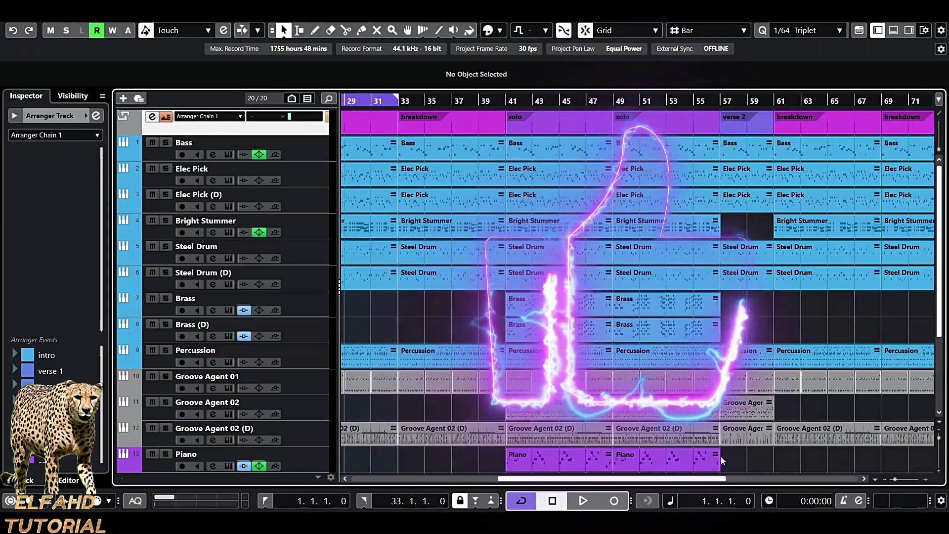
{"action": "scroll", "coordinate": [906, 452], "scroll_direction": "left", "scroll_amount": 20}
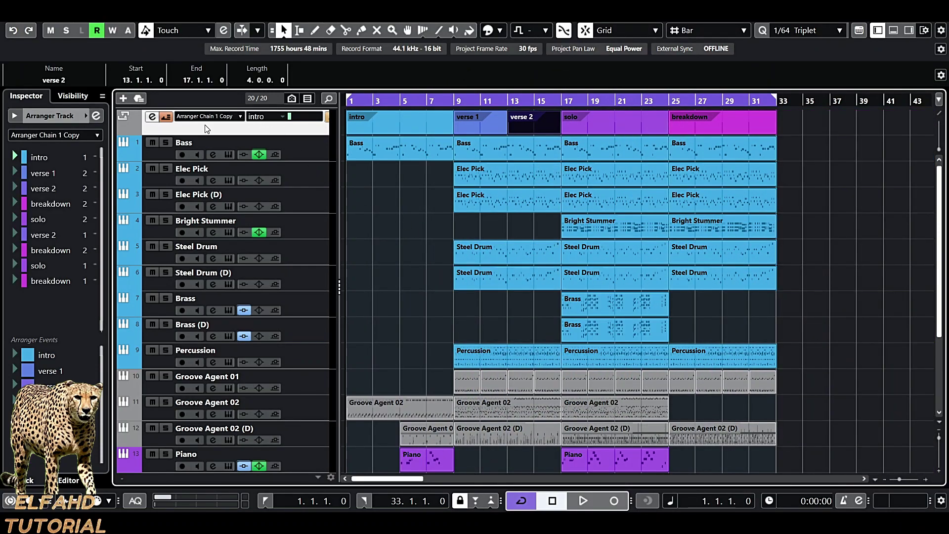
Open the Arranger Editor for Arranger Chain 1 Copy, start playback, and reposition the editor so the arranger track is uncovered.
{"action": "left_click", "coordinate": [149, 118]}
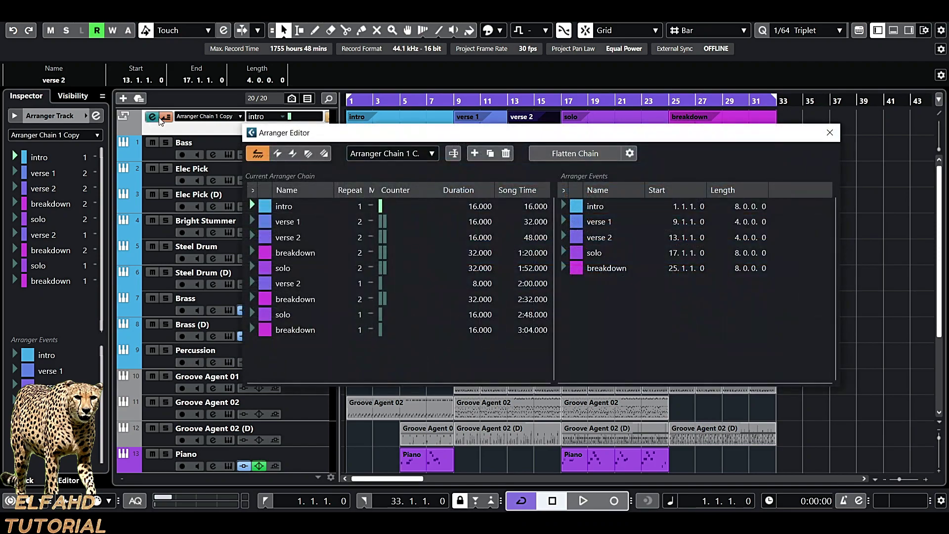
{"action": "key", "text": "space"}
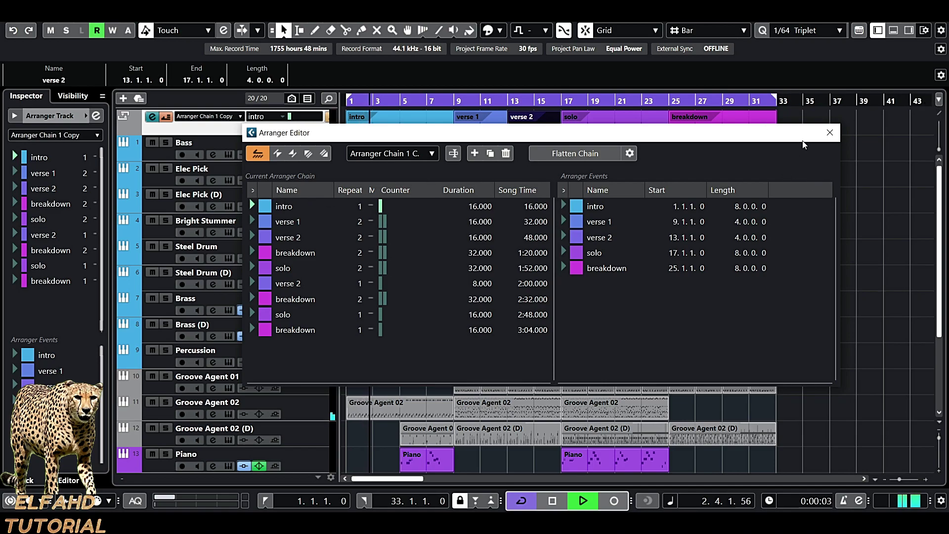
{"action": "left_click_drag", "start_coordinate": [798, 138], "coordinate": [846, 242]}
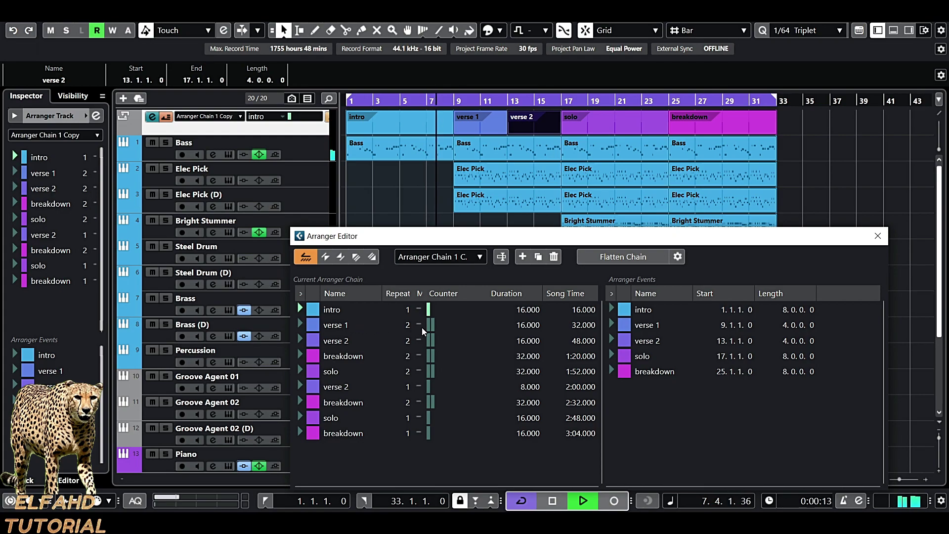
{"action": "left_click_drag", "start_coordinate": [753, 241], "coordinate": [716, 257]}
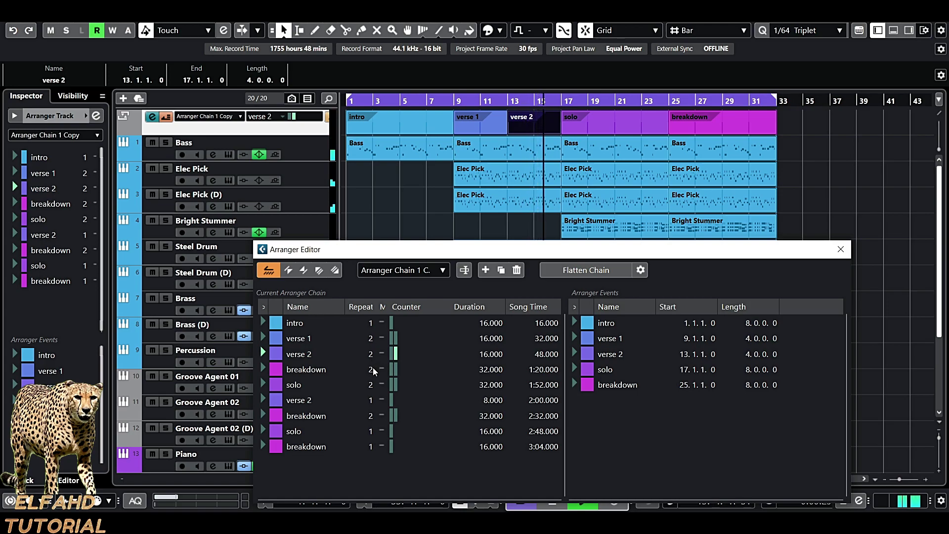
Set the first breakdown's repeats to 1, stop playback, and move that breakdown between intro and verse 1 in the chain.
{"action": "double_click", "coordinate": [374, 371]}
{"action": "type", "text": "1"}
{"action": "key", "text": "Return"}
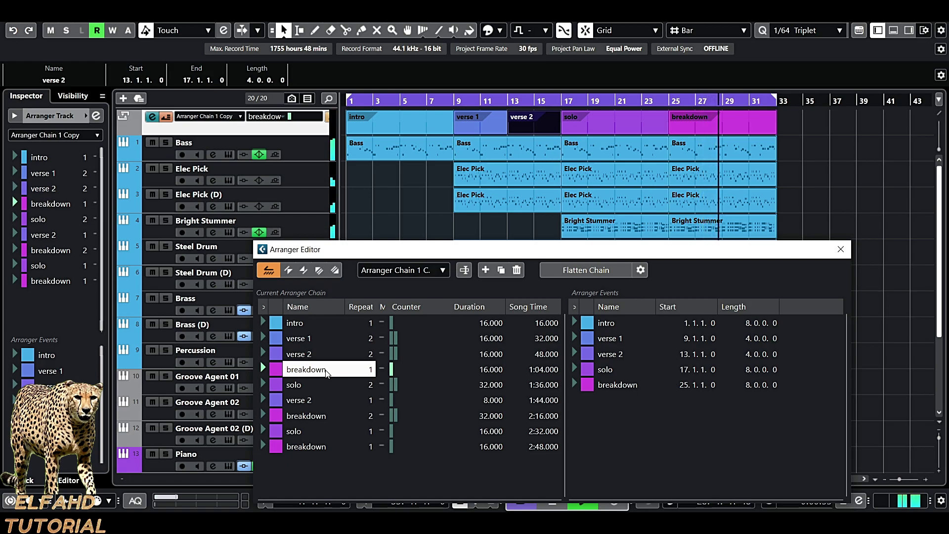
{"action": "key", "text": "space"}
{"action": "left_click_drag", "start_coordinate": [326, 374], "coordinate": [327, 339]}
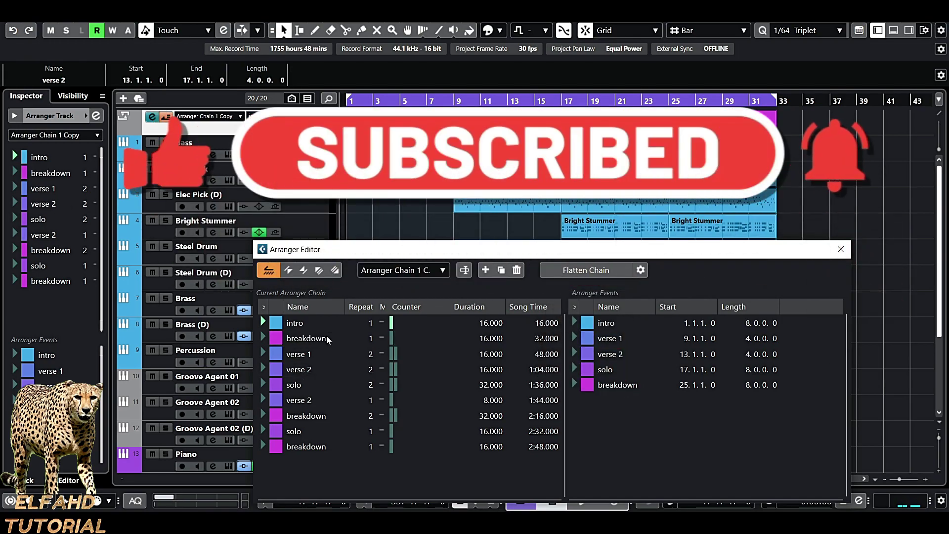
Audition the reordered chain from the early breakdown, jumping ahead to the first solo, and close the Arranger Editor after stopping playback.
{"action": "left_click", "coordinate": [263, 324]}
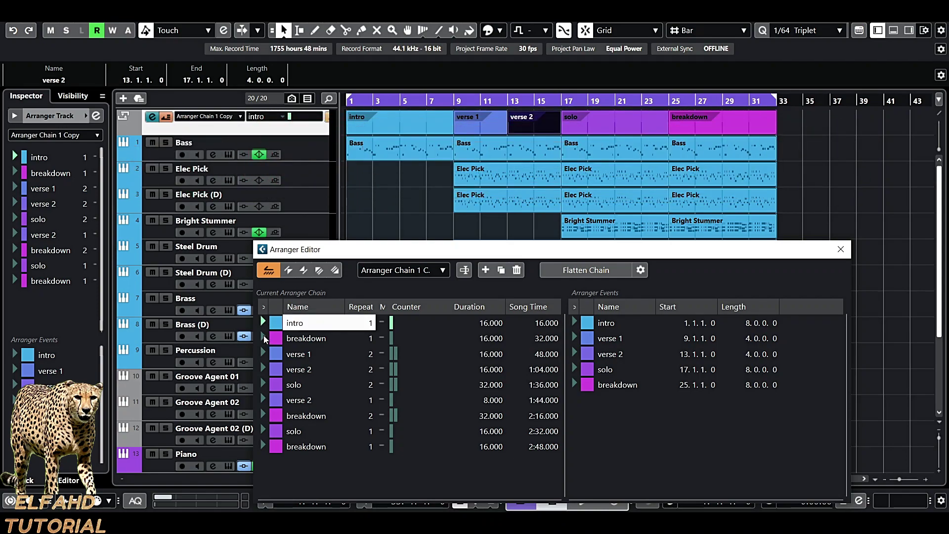
{"action": "left_click", "coordinate": [264, 338]}
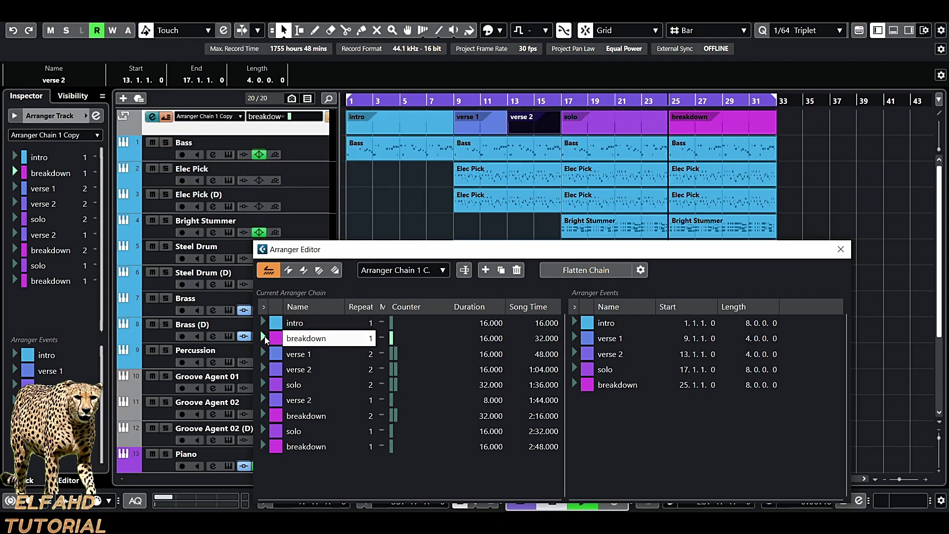
{"action": "key", "text": "space"}
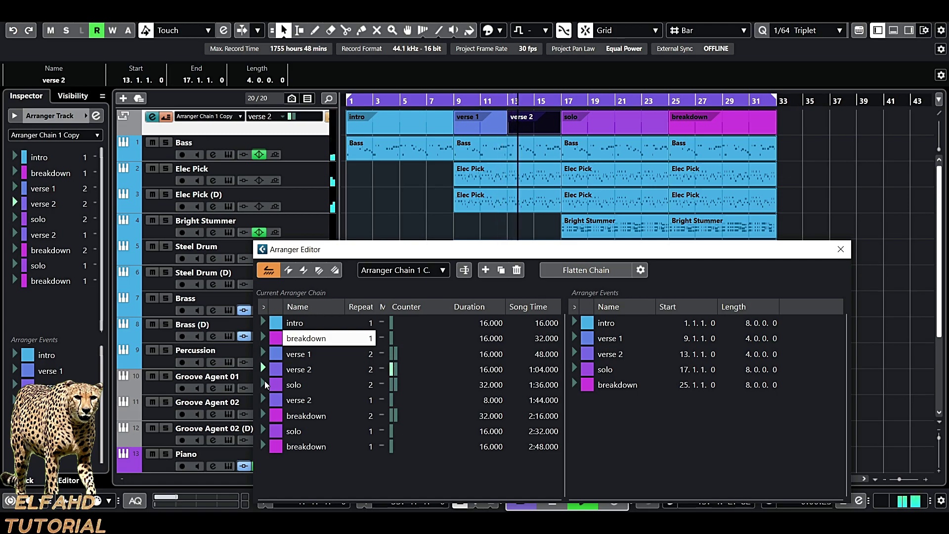
{"action": "left_click", "coordinate": [265, 385]}
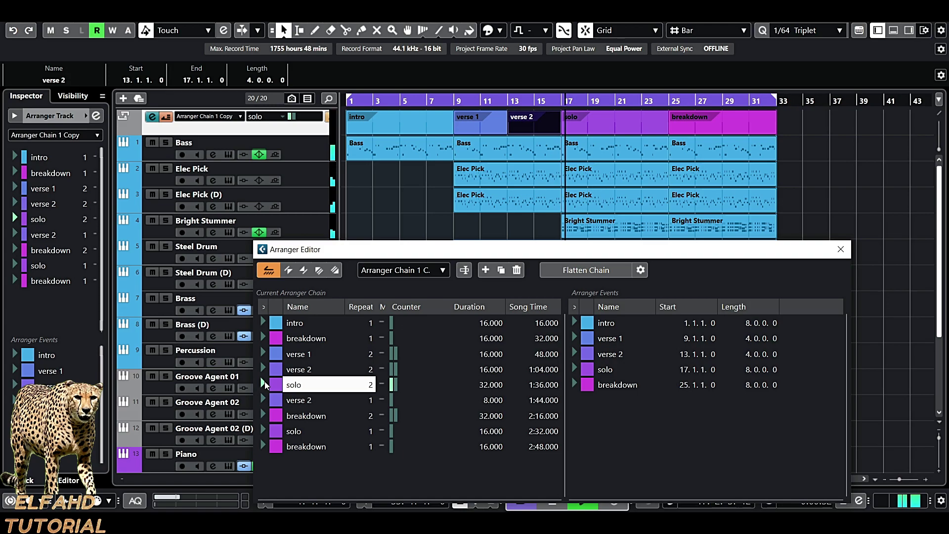
{"action": "left_click", "coordinate": [262, 369]}
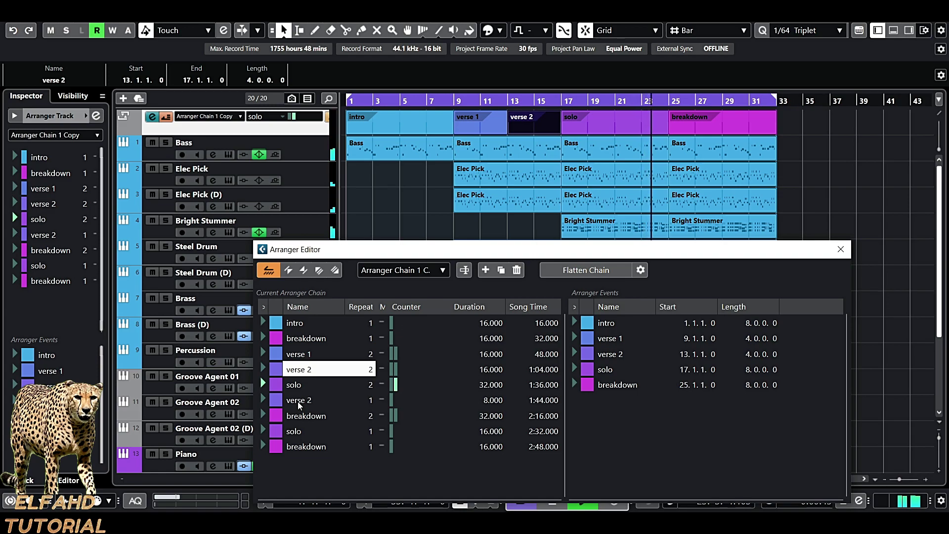
{"action": "left_click", "coordinate": [547, 125]}
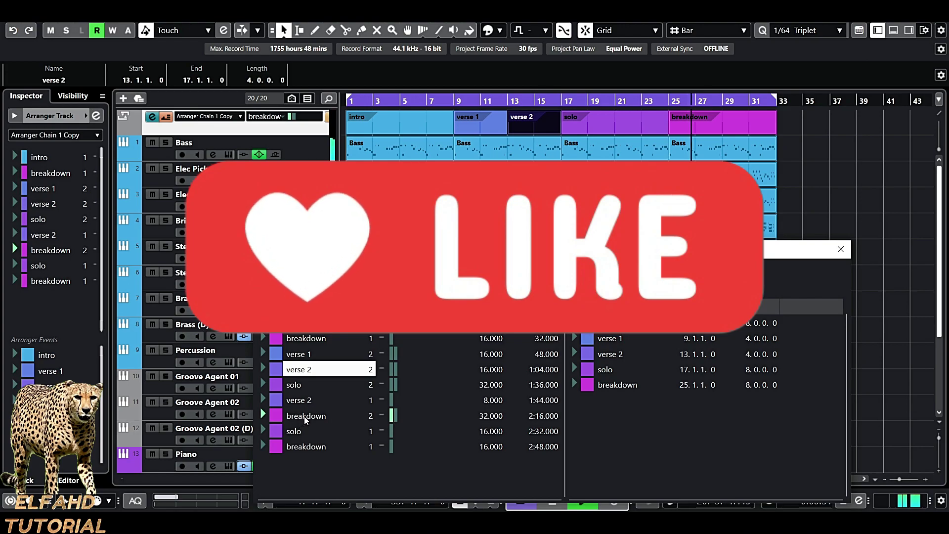
{"action": "double_click", "coordinate": [396, 418]}
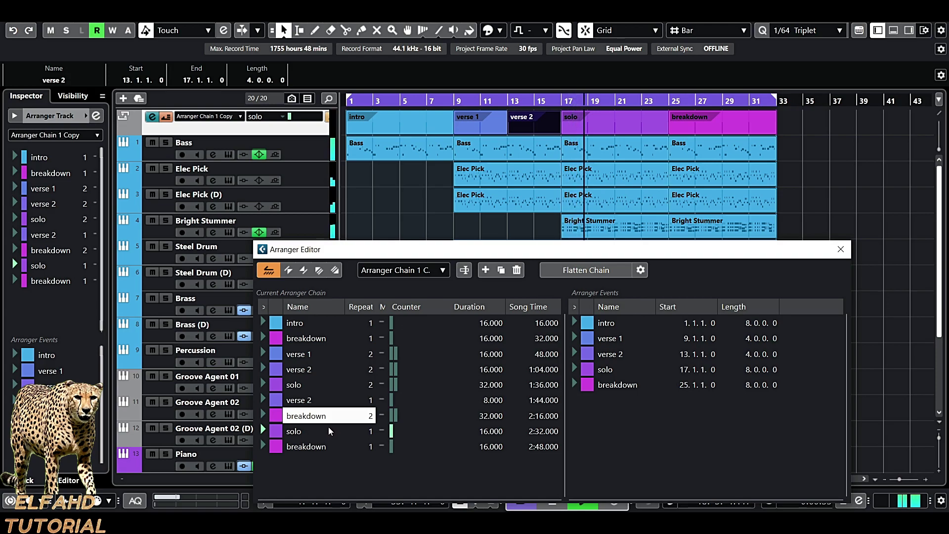
{"action": "key", "text": "space"}
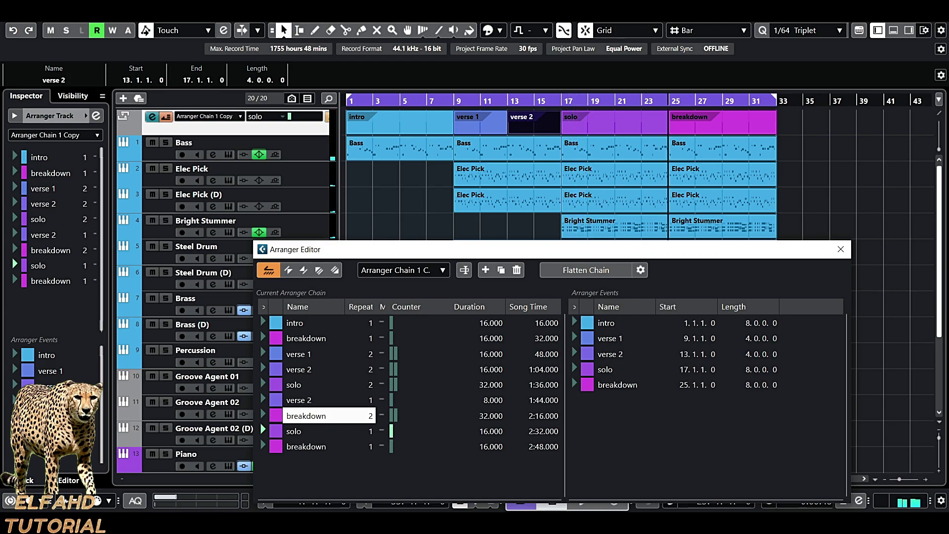
{"action": "left_click", "coordinate": [841, 249]}
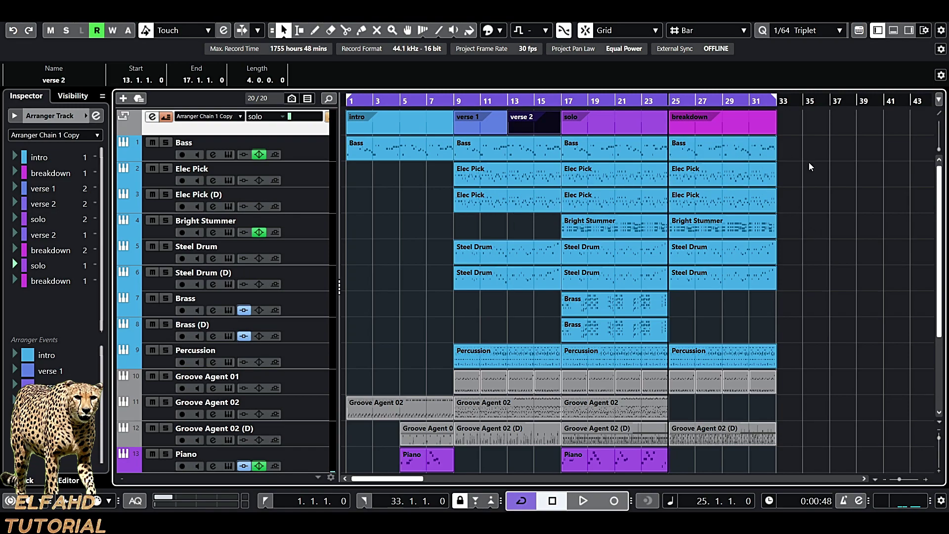
Try moving the breakdown's arranger event and its parts to bar 36, undo the move, and clear the selection.
{"action": "left_click_drag", "start_coordinate": [788, 120], "coordinate": [704, 437]}
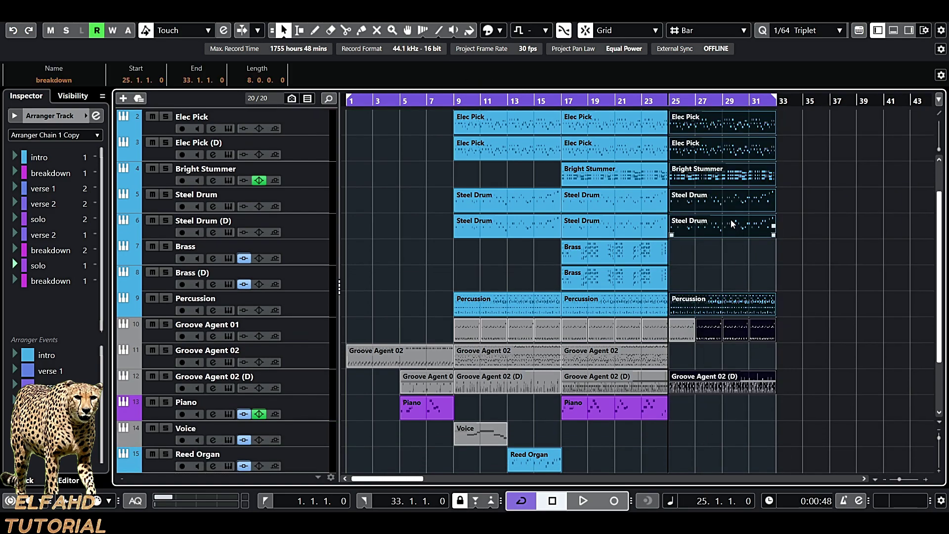
{"action": "left_click_drag", "start_coordinate": [731, 220], "coordinate": [876, 231]}
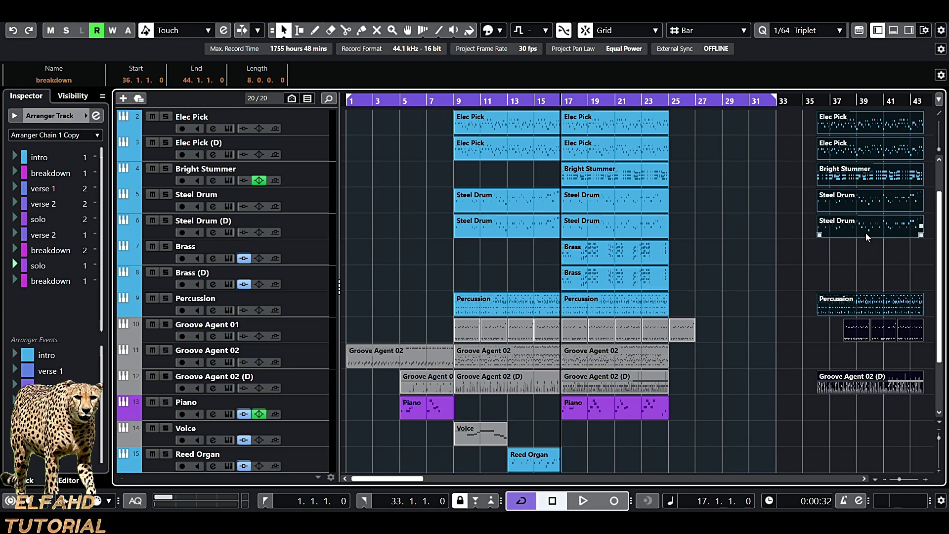
{"action": "key", "text": "ctrl+z"}
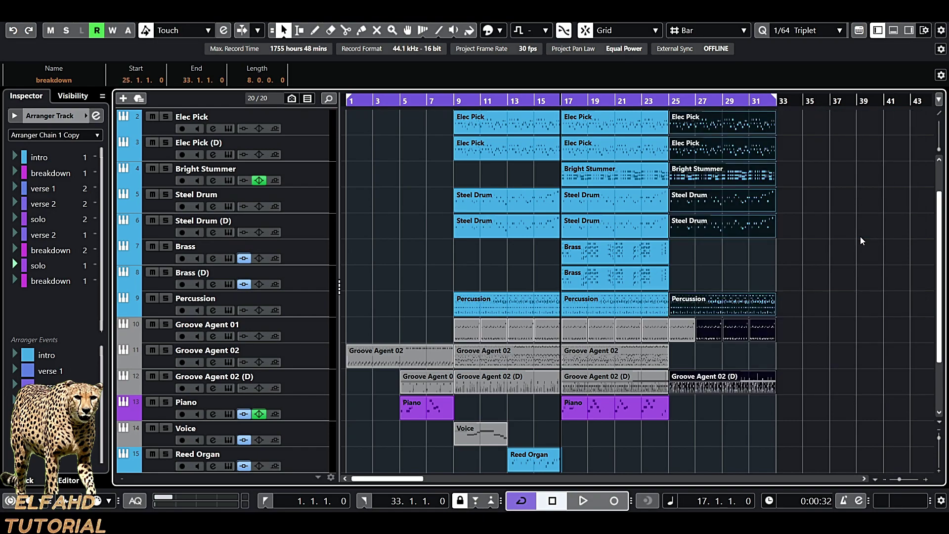
{"action": "left_click", "coordinate": [837, 269]}
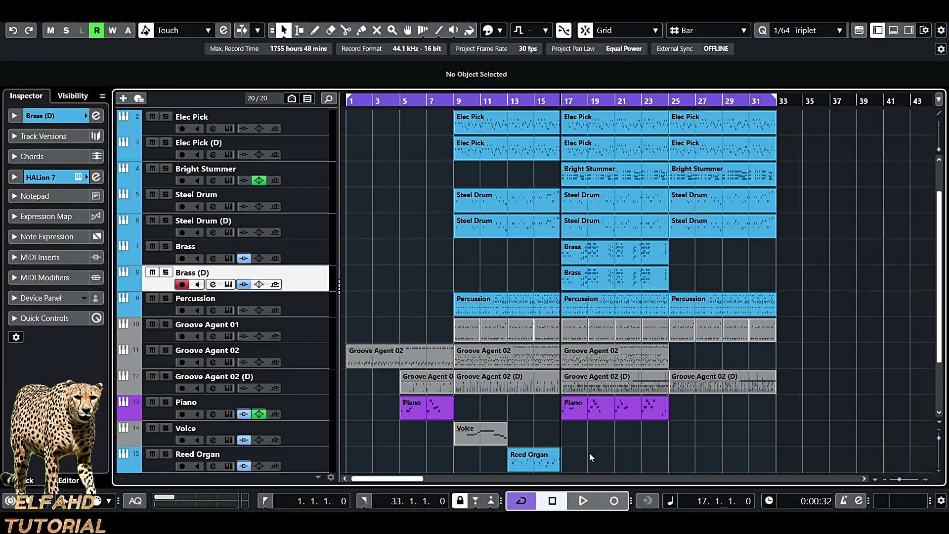